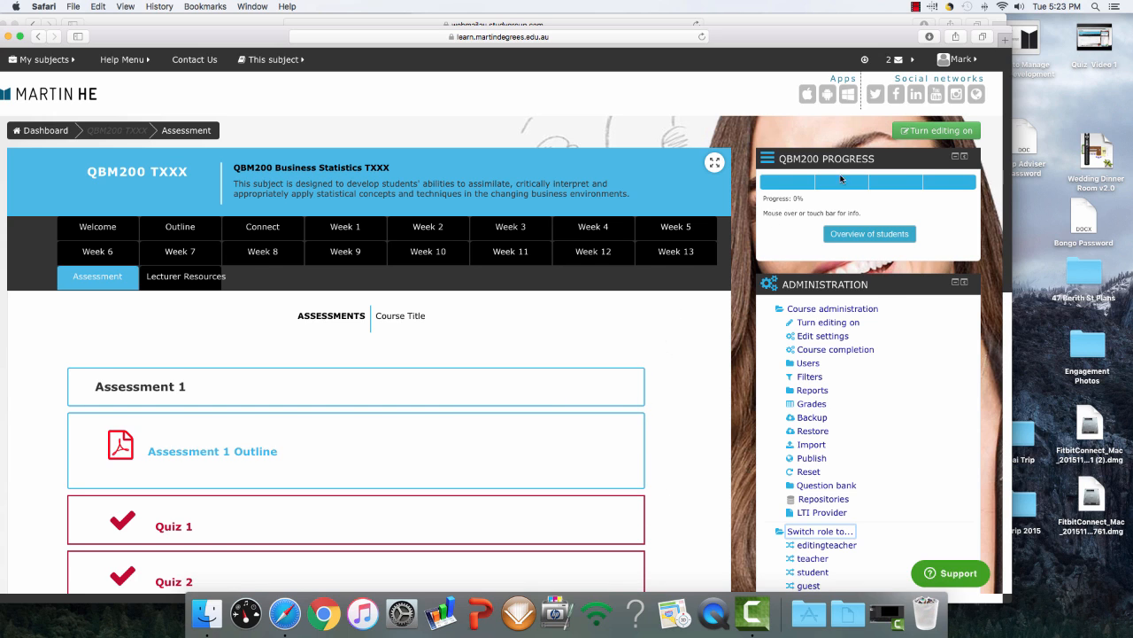
# Turn on course editing and open Quiz 3 from Assessment 1 to edit its list of questions
pyautogui.click(942, 131)
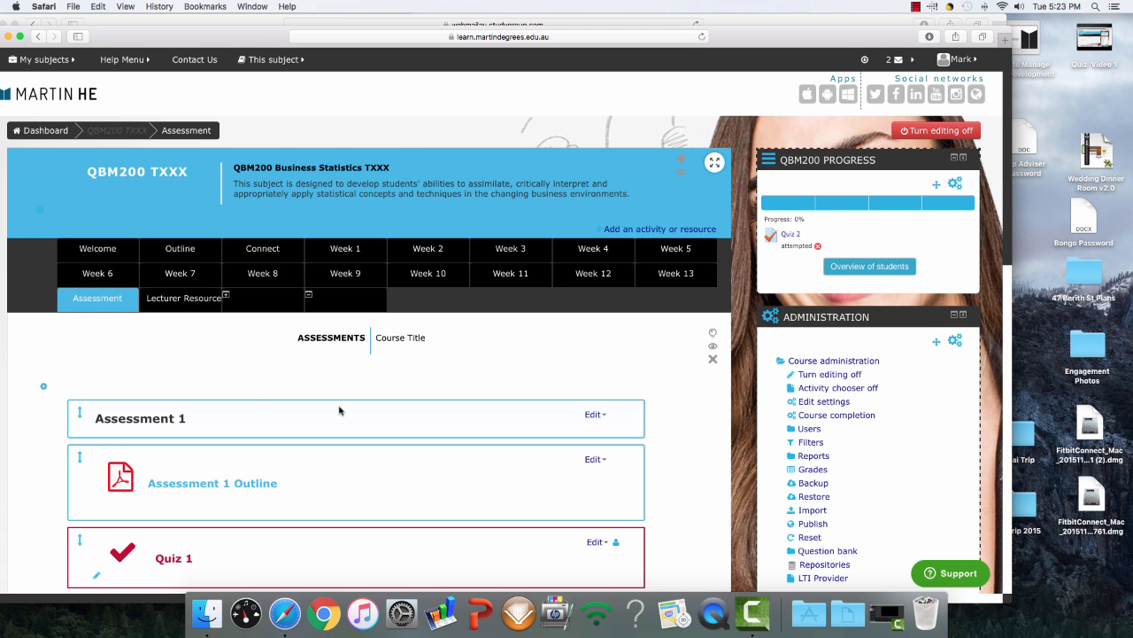
pyautogui.scroll(-3, 711, 439)
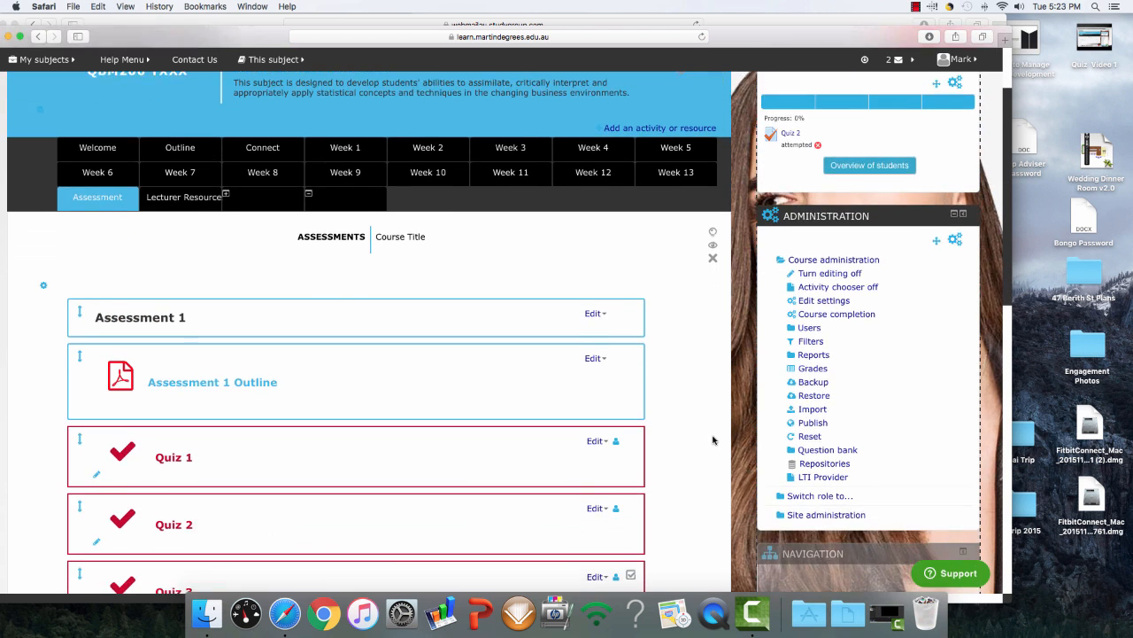
pyautogui.scroll(-1, 710, 425)
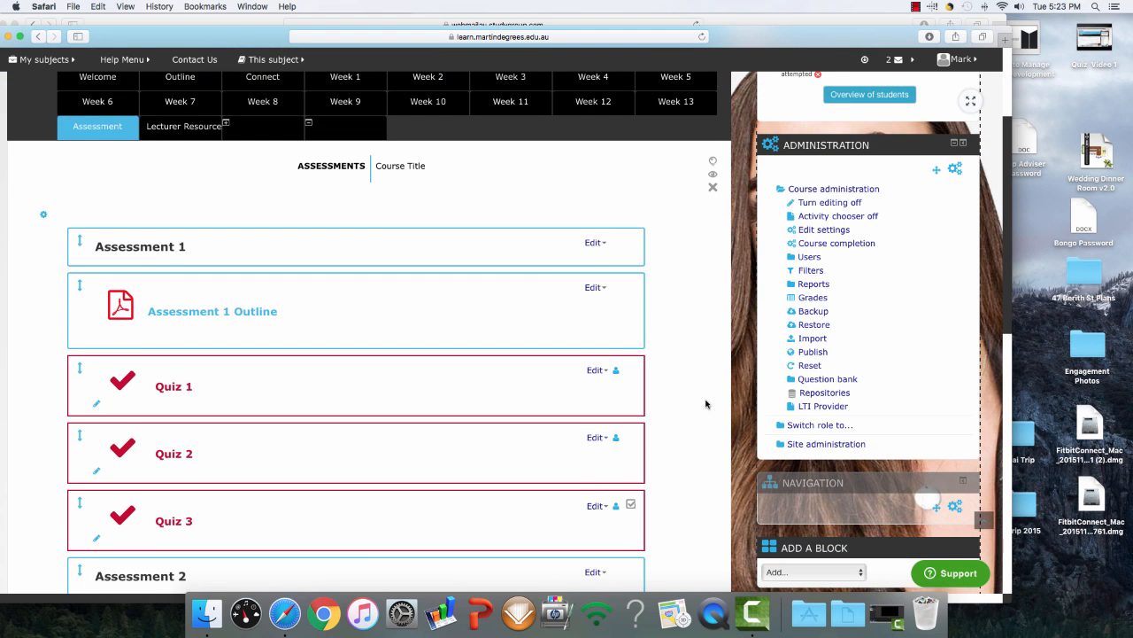
pyautogui.scroll(-1, 706, 404)
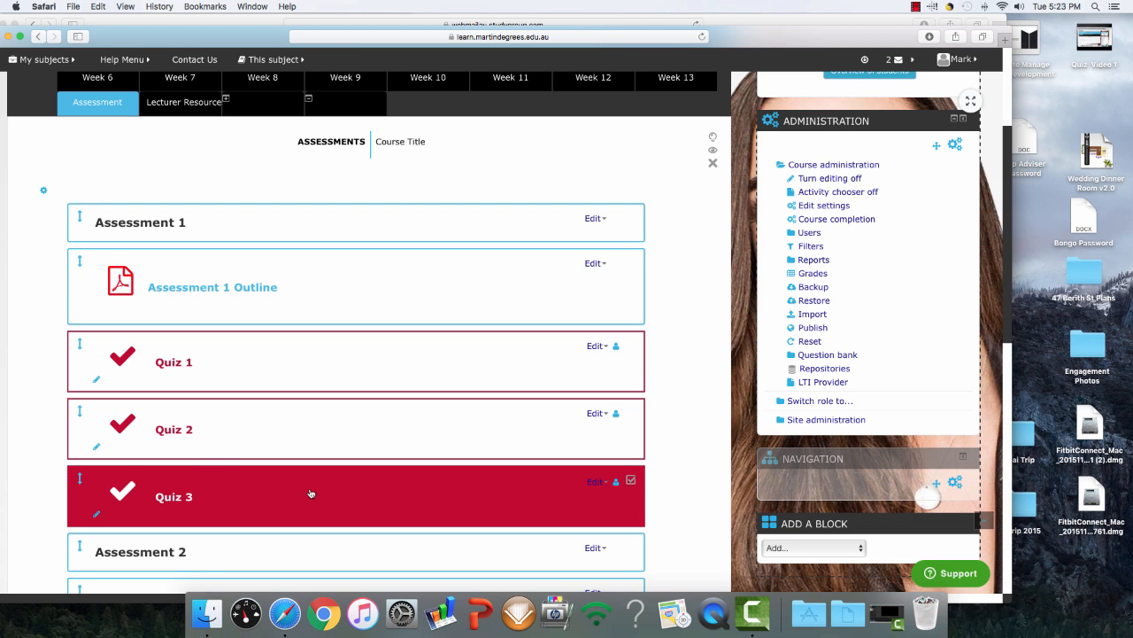
pyautogui.click(177, 499)
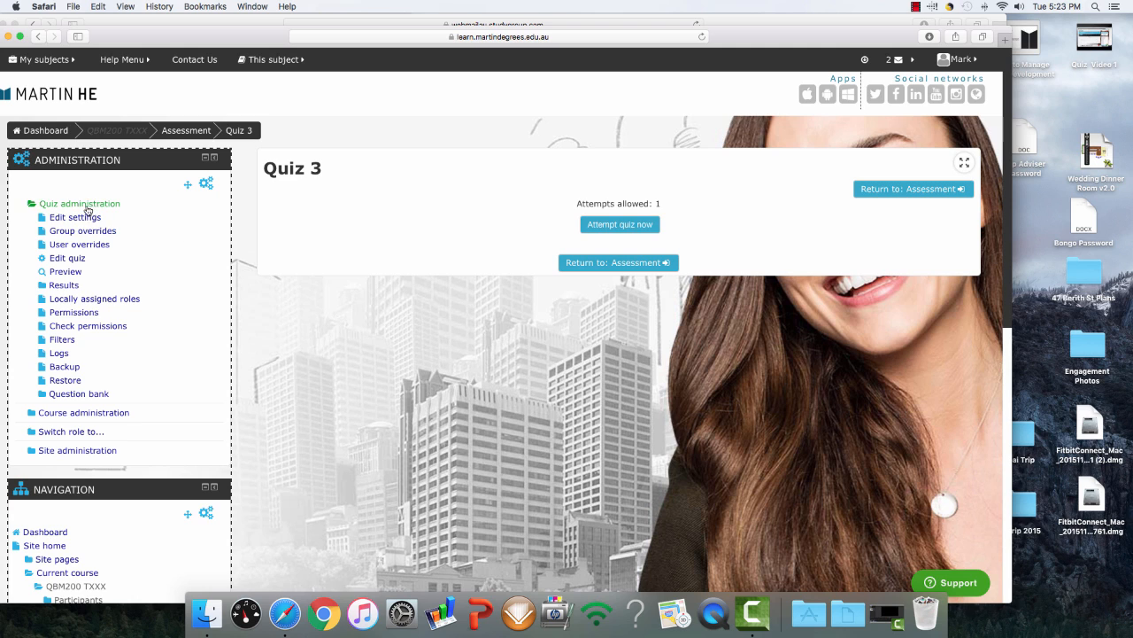
pyautogui.click(59, 262)
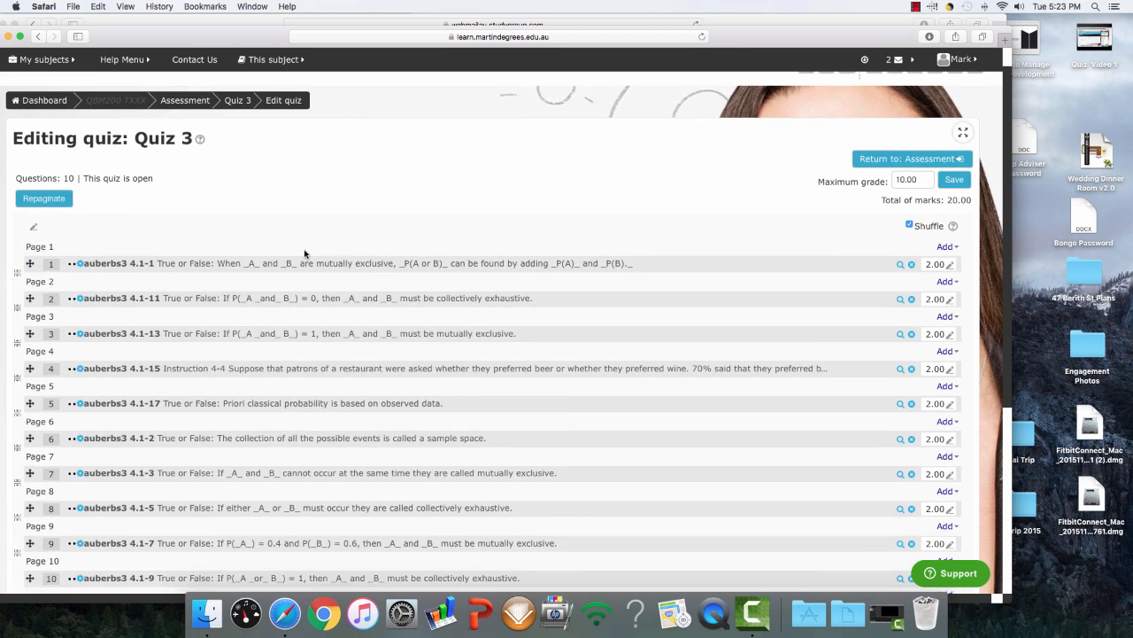
# Open question auberbs3 4.1-11 for editing and correct "Remembers" to "Remember" in its general feedback
pyautogui.scroll(-3, 305, 255)
pyautogui.scroll(2, 306, 252)
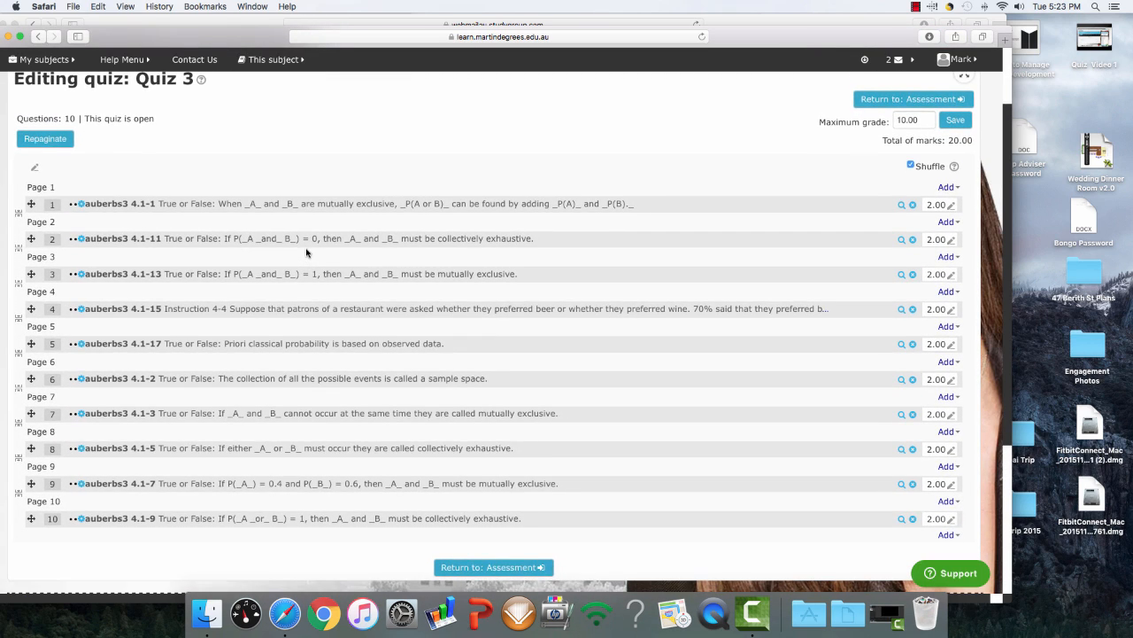
pyautogui.scroll(-1, 301, 253)
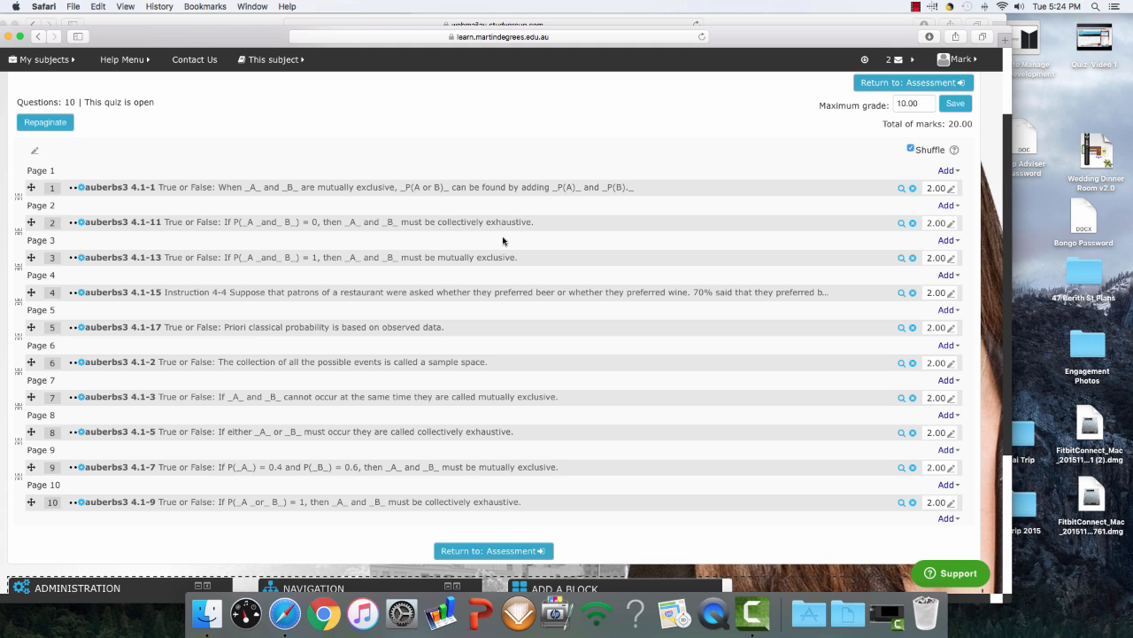
pyautogui.click(82, 223)
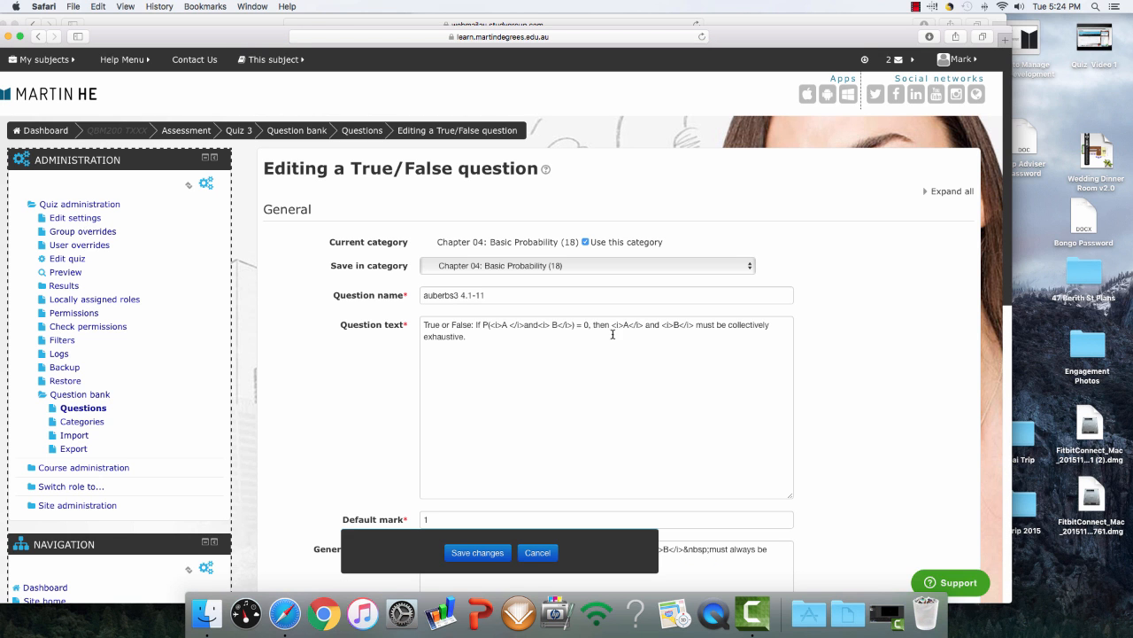
pyautogui.scroll(-4, 520, 328)
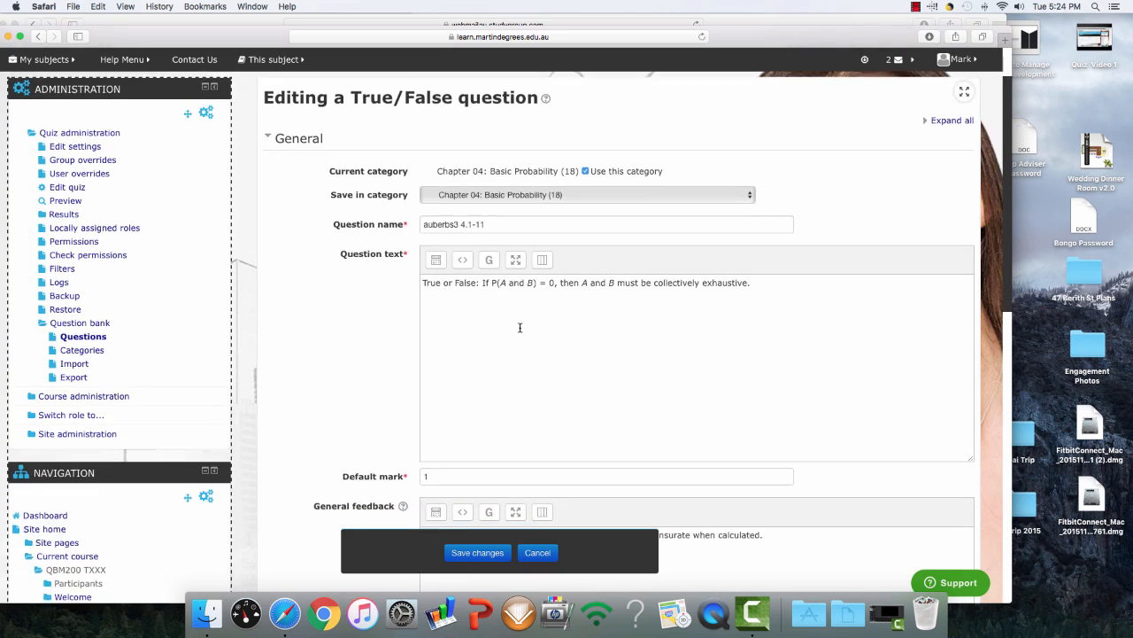
pyautogui.scroll(-5, 520, 328)
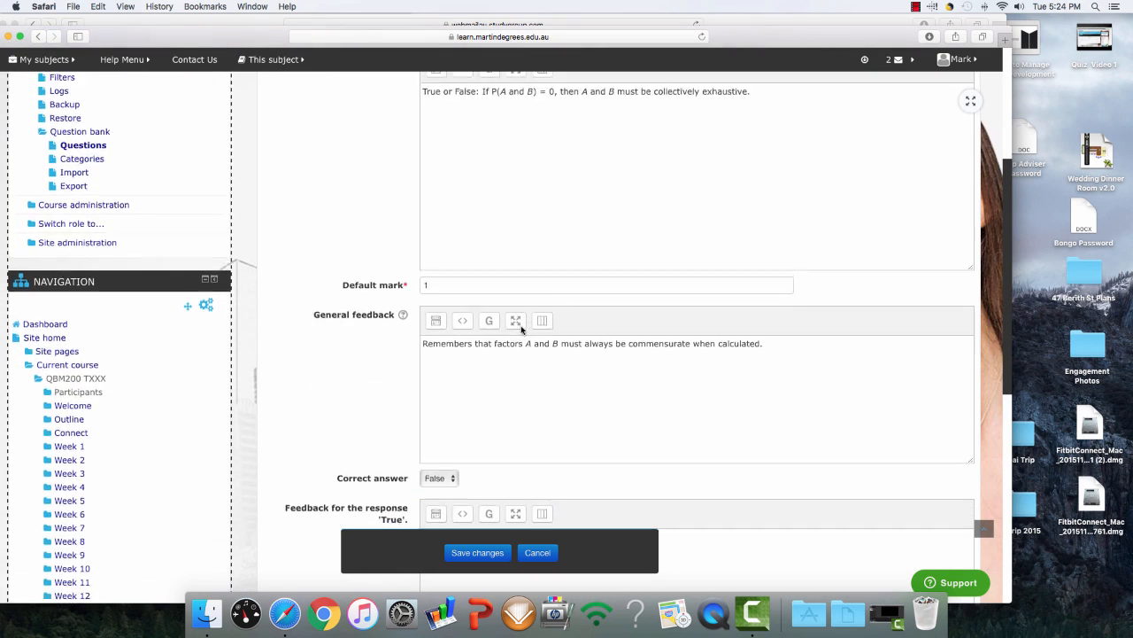
pyautogui.scroll(-3, 521, 326)
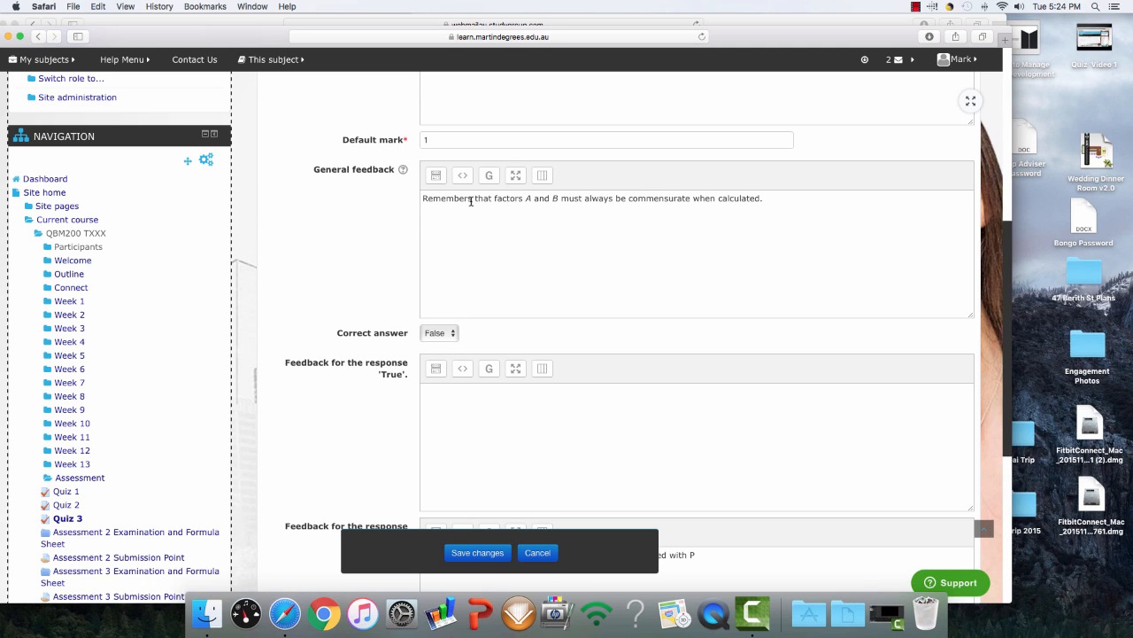
pyautogui.click(471, 198)
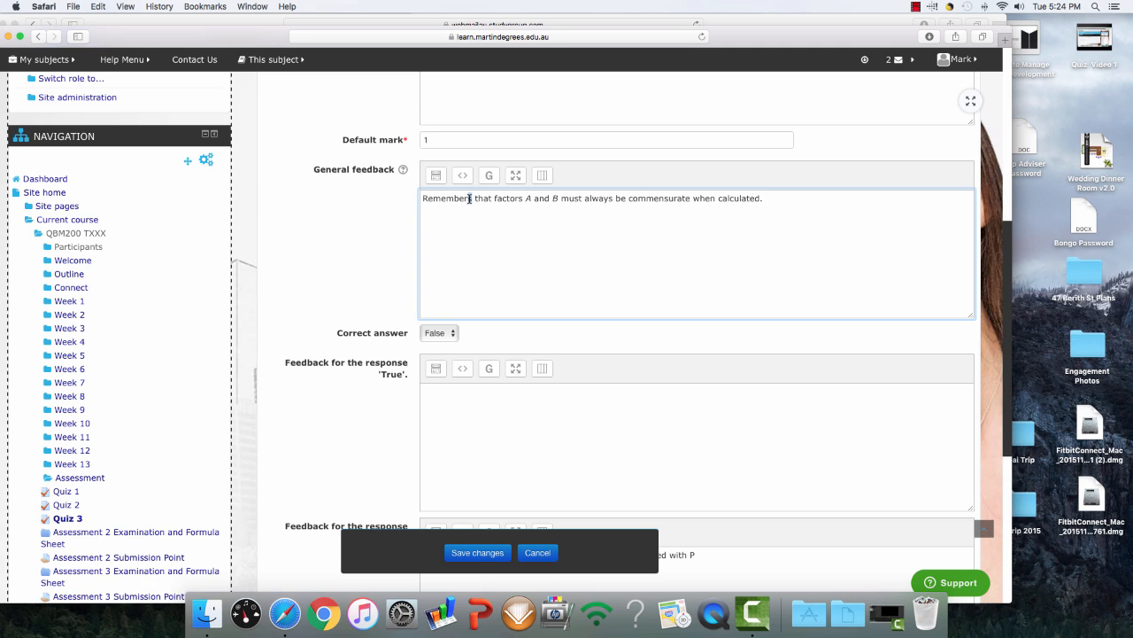
pyautogui.press('BackSpace')
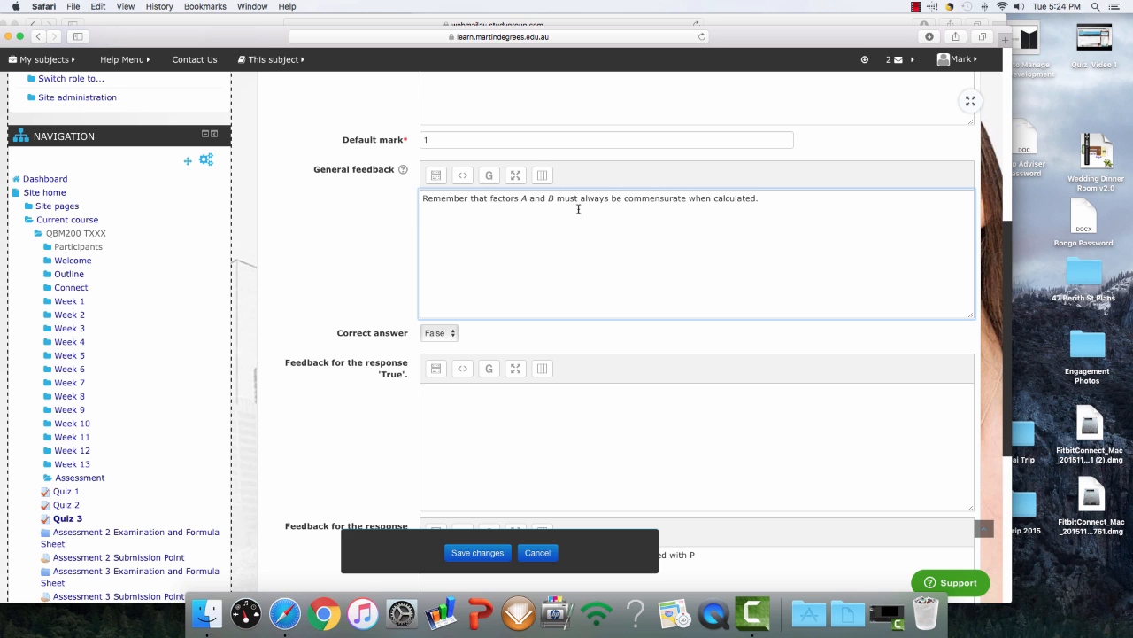
# Add a full stop at the end of the feedback for the 'False' response and save the question
pyautogui.scroll(-3, 656, 245)
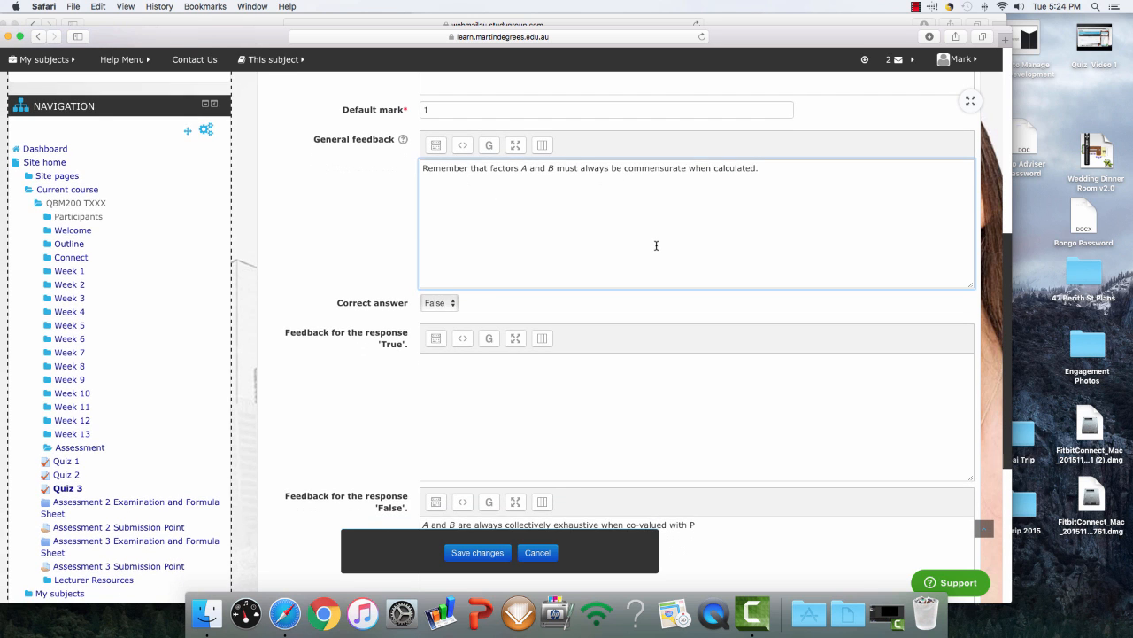
pyautogui.scroll(-3, 657, 245)
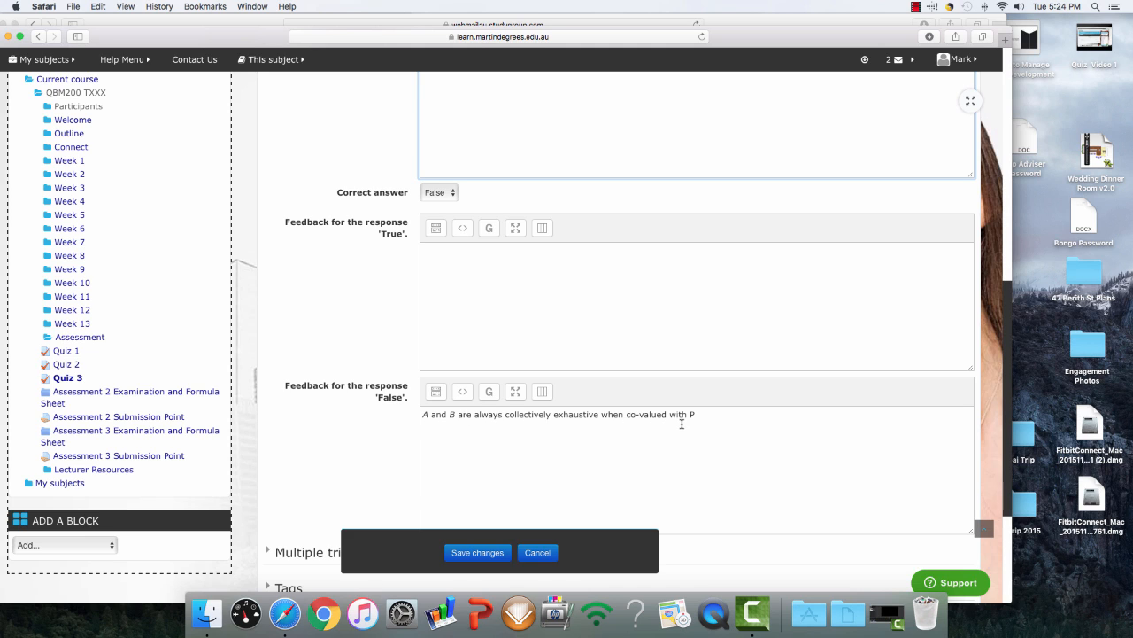
pyautogui.click(700, 414)
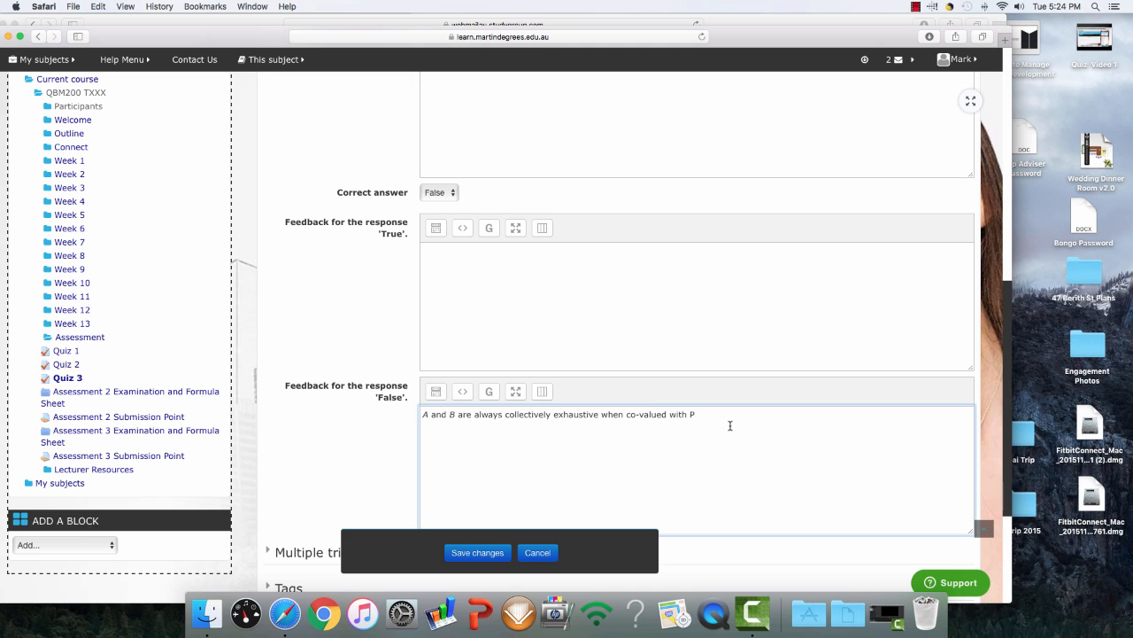
pyautogui.write('.')
pyautogui.scroll(-1, 730, 426)
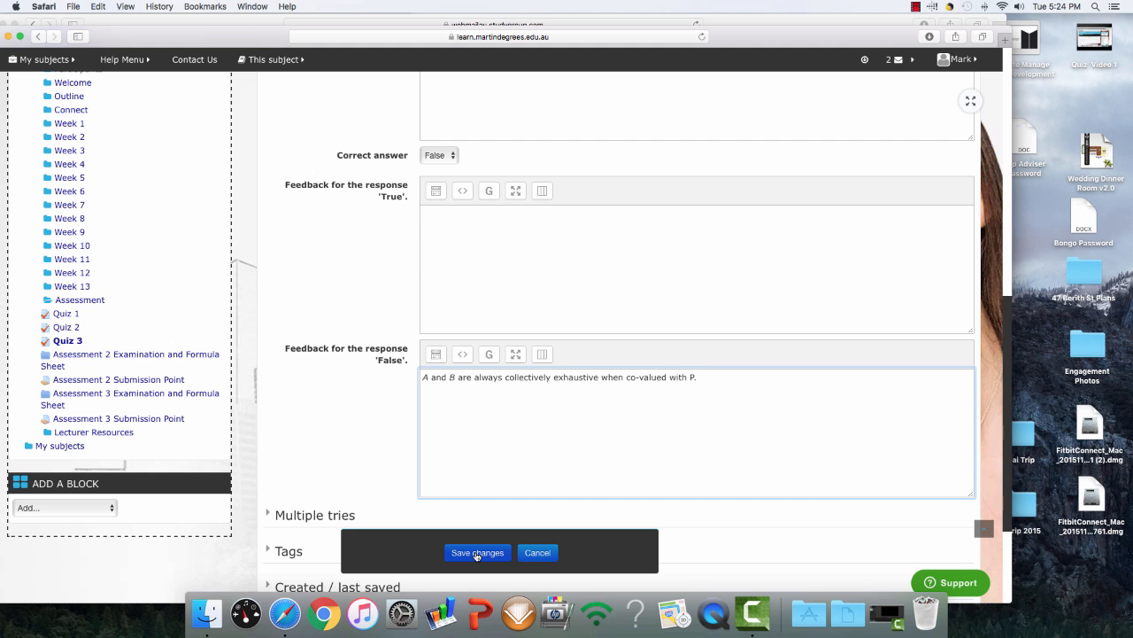
pyautogui.scroll(3, 477, 555)
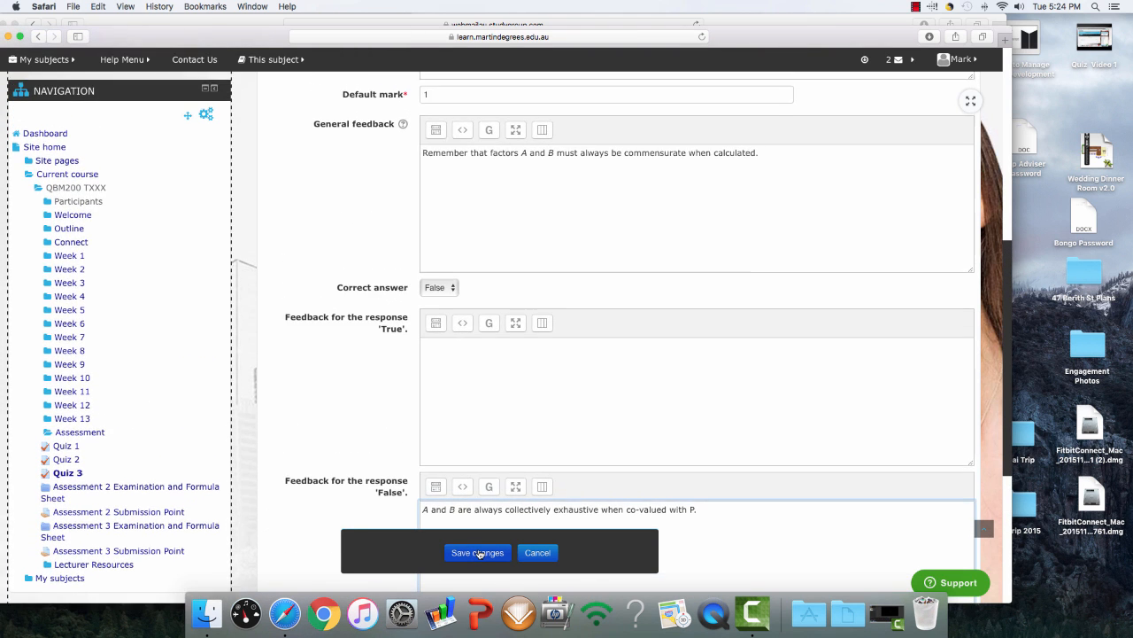
pyautogui.scroll(-3, 478, 554)
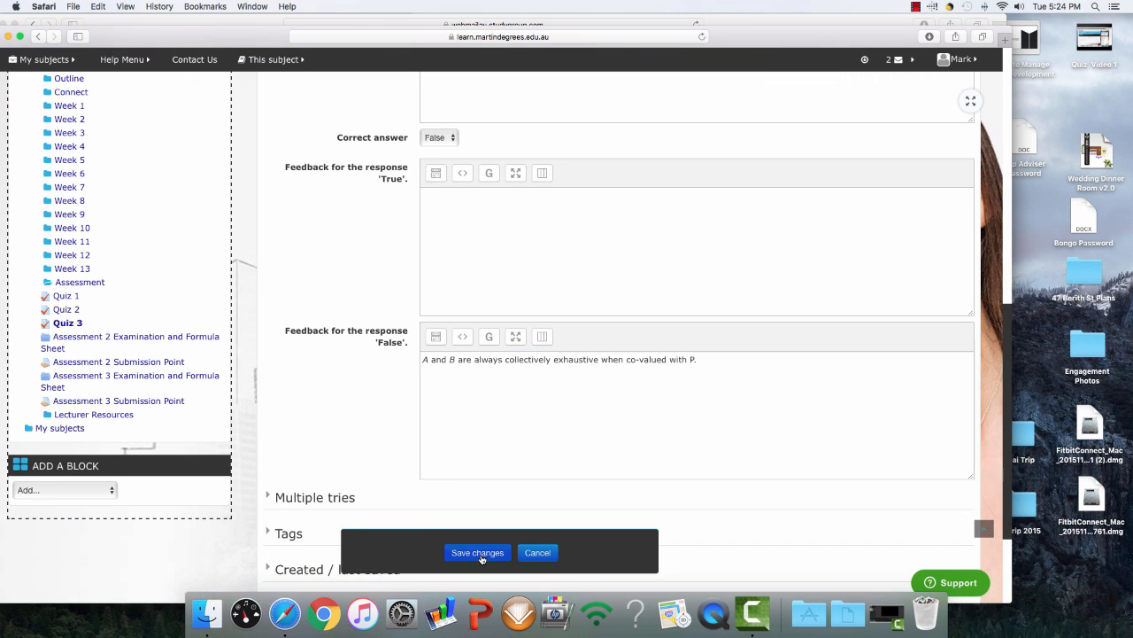
pyautogui.click(477, 552)
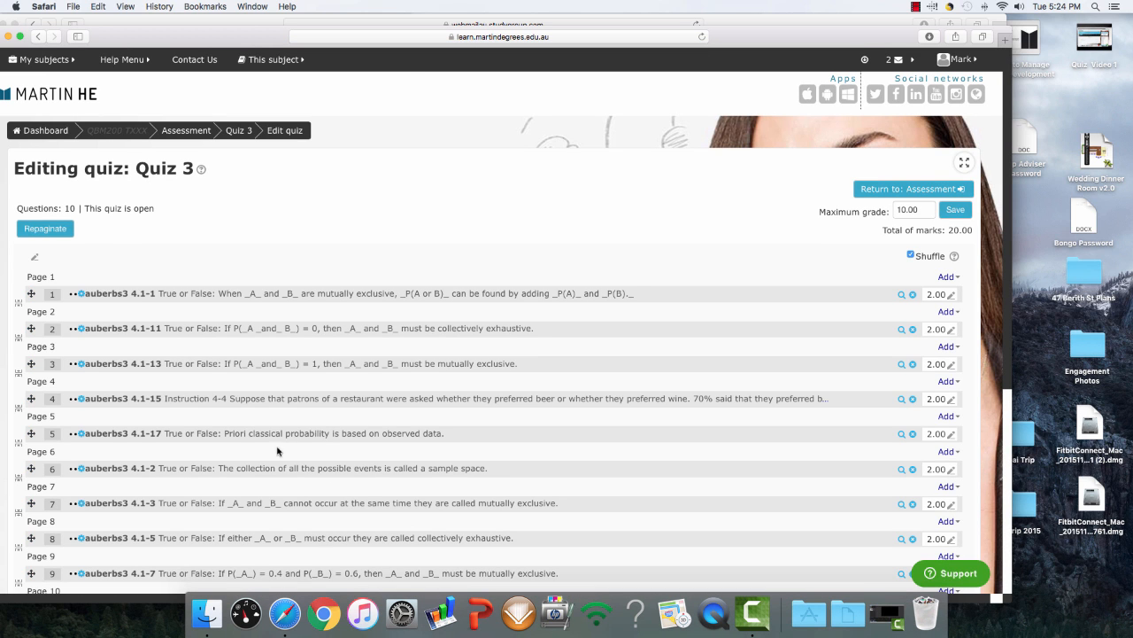
# Open question auberbs3 4.1-2 for editing and add the missing closing quotation mark after "co-factoring" in its general feedback
pyautogui.click(82, 469)
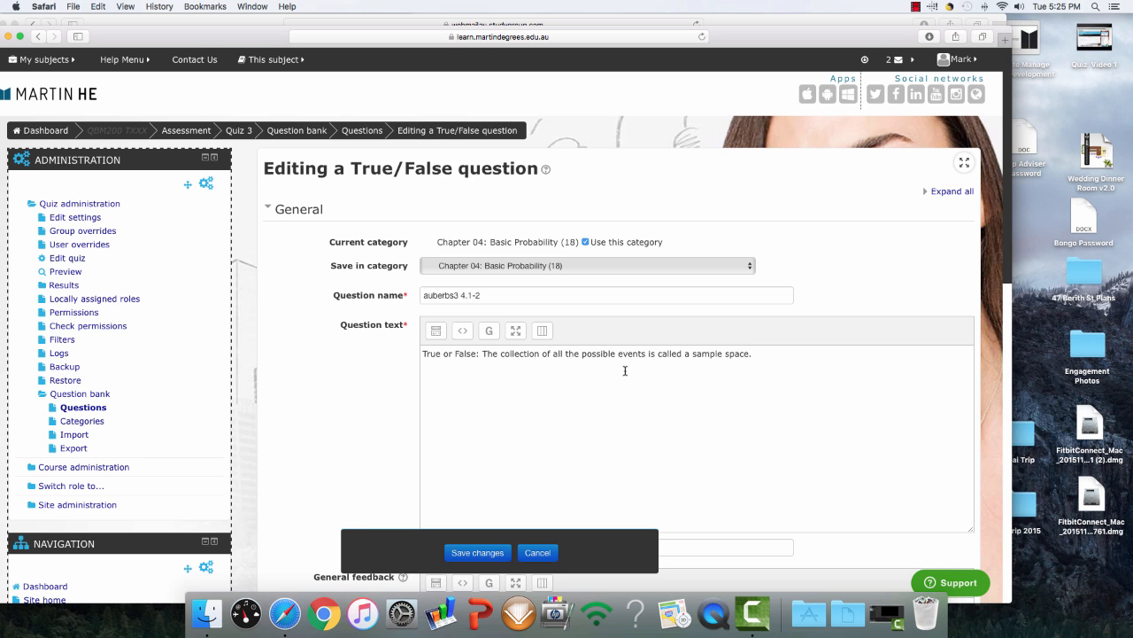
pyautogui.scroll(-5, 625, 370)
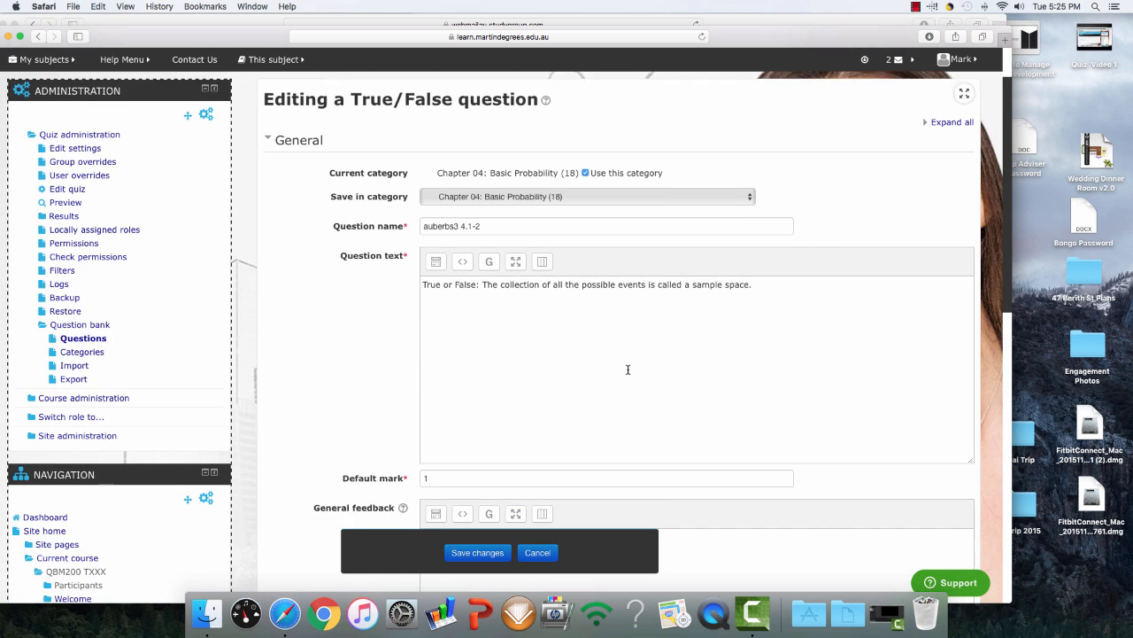
pyautogui.scroll(-2, 630, 372)
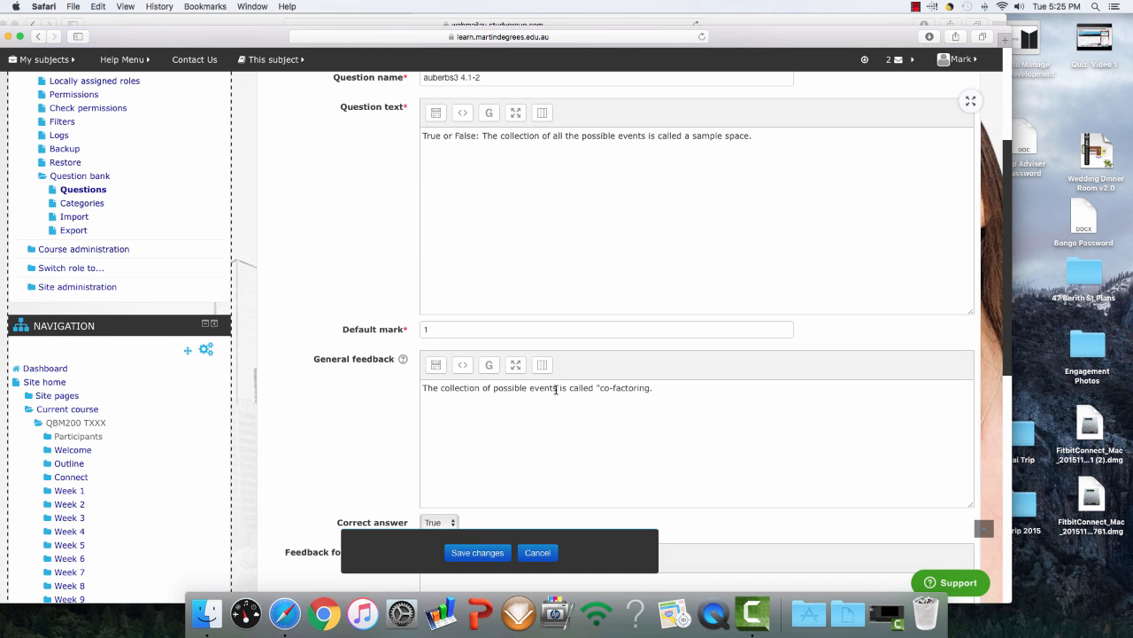
pyautogui.scroll(-1, 625, 388)
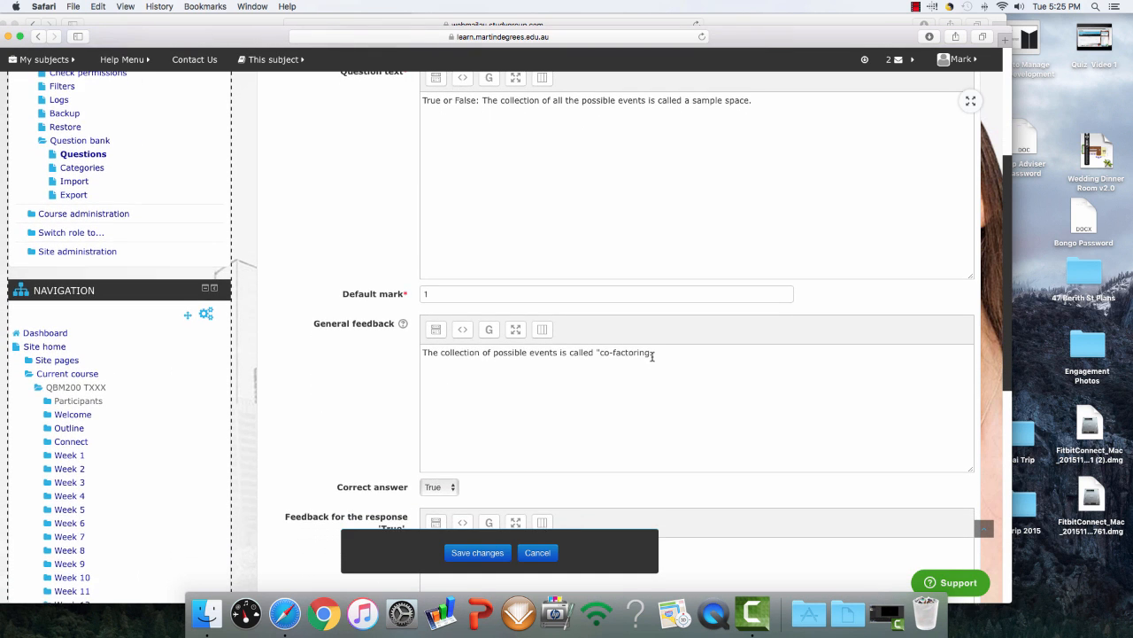
pyautogui.click(650, 353)
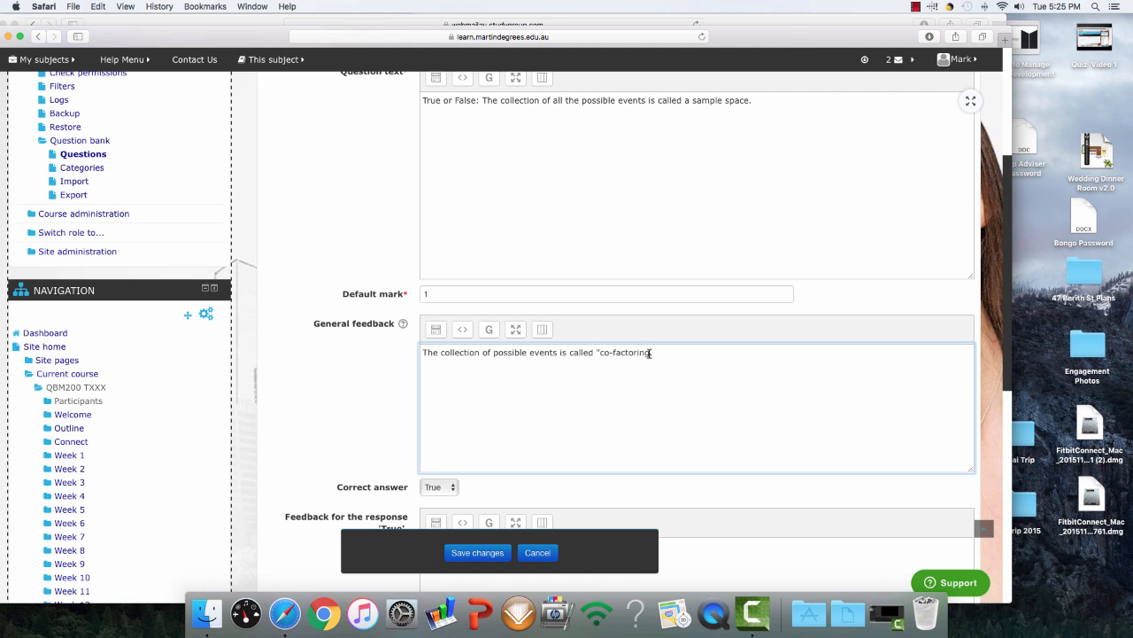
pyautogui.scroll(-3, 617, 458)
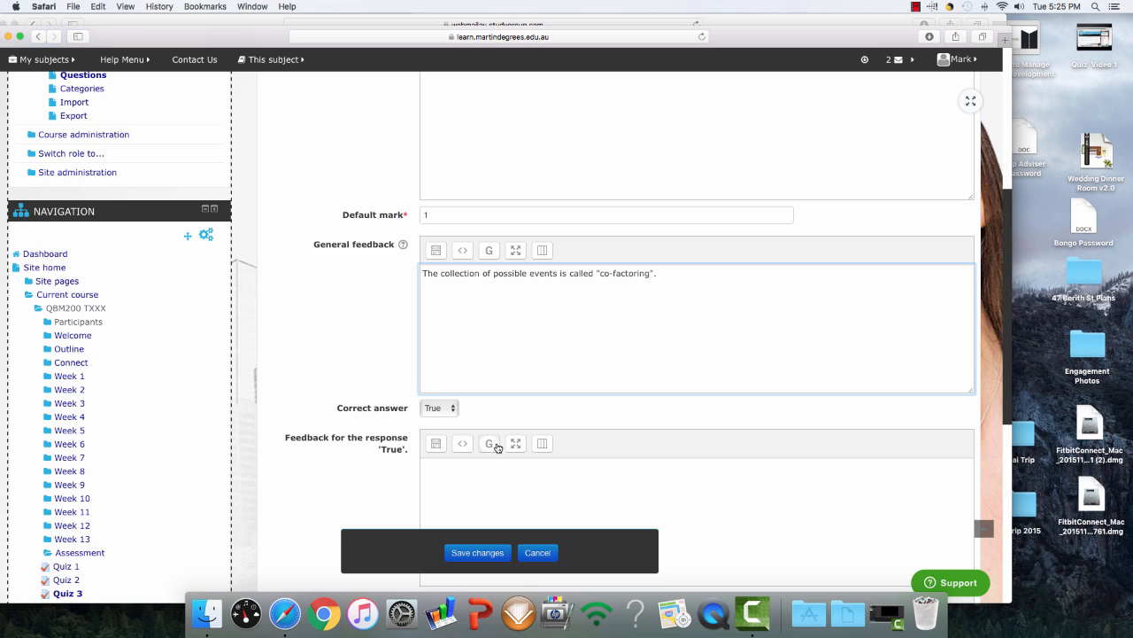
# Correct "Remembers" to "Remember" in the feedback for the 'False' response and save the question
pyautogui.scroll(-3, 496, 443)
pyautogui.scroll(-3, 497, 442)
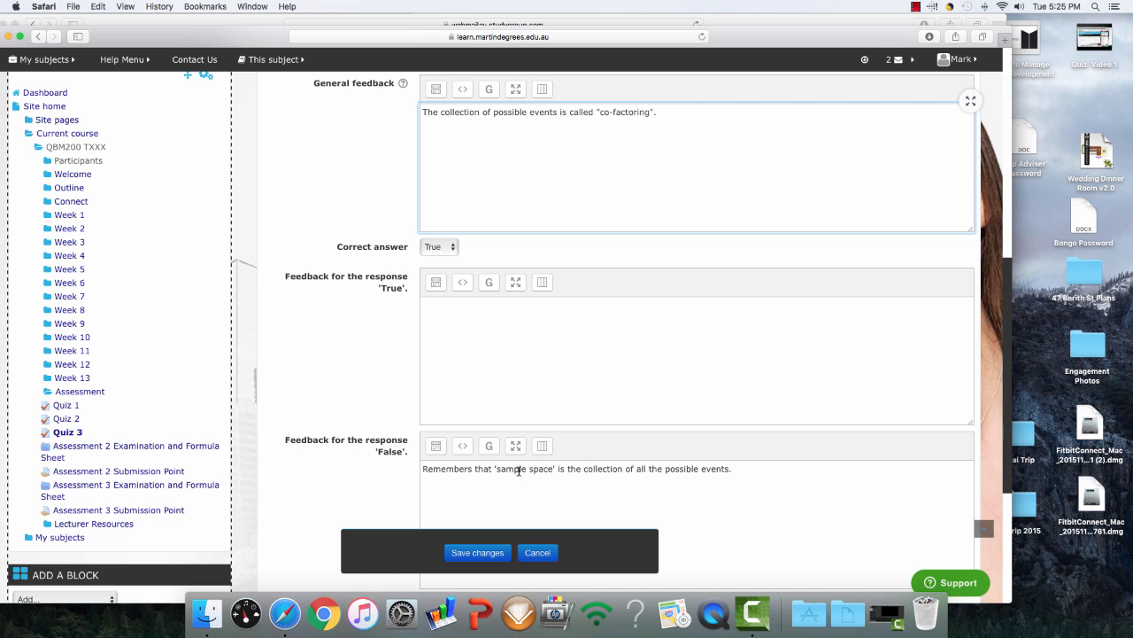
pyautogui.click(473, 471)
pyautogui.press('BackSpace')
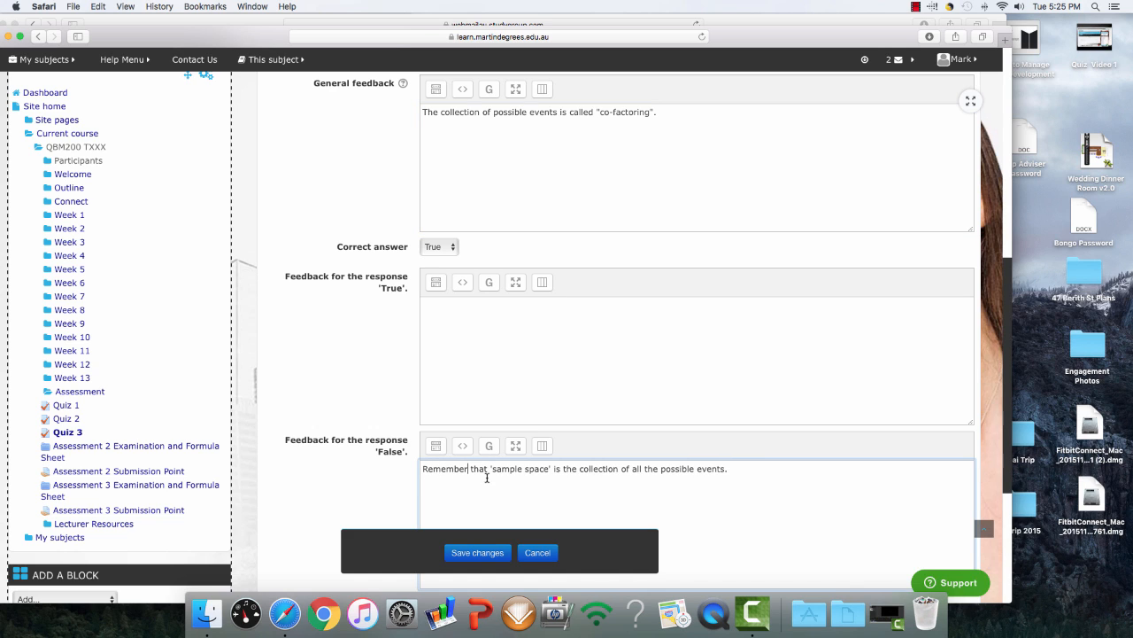
pyautogui.scroll(-1, 704, 468)
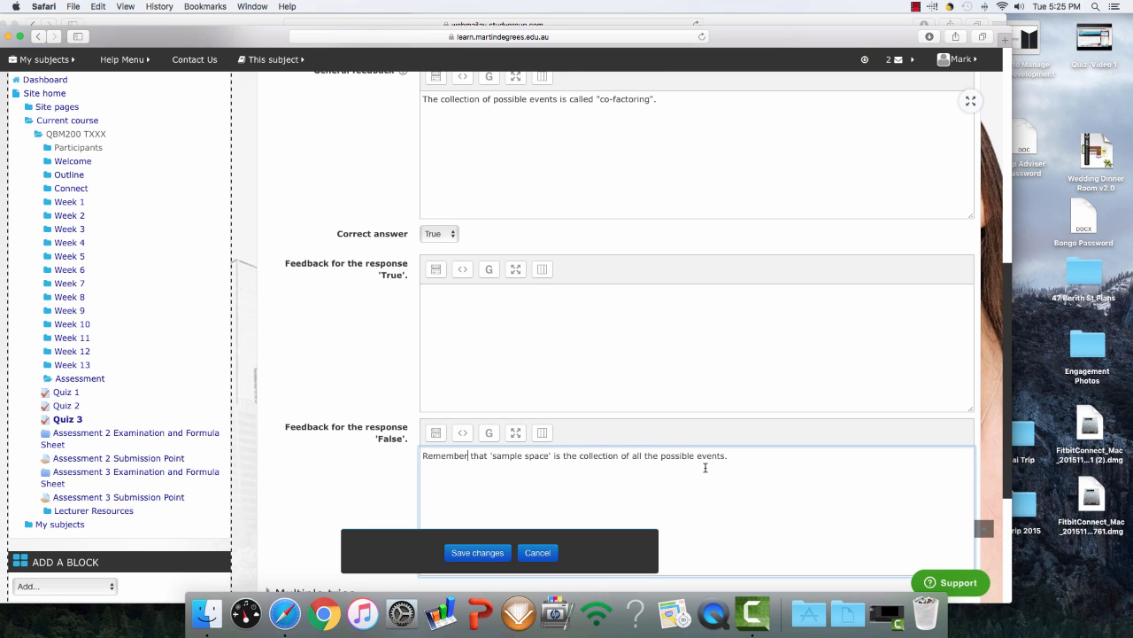
pyautogui.scroll(3, 706, 468)
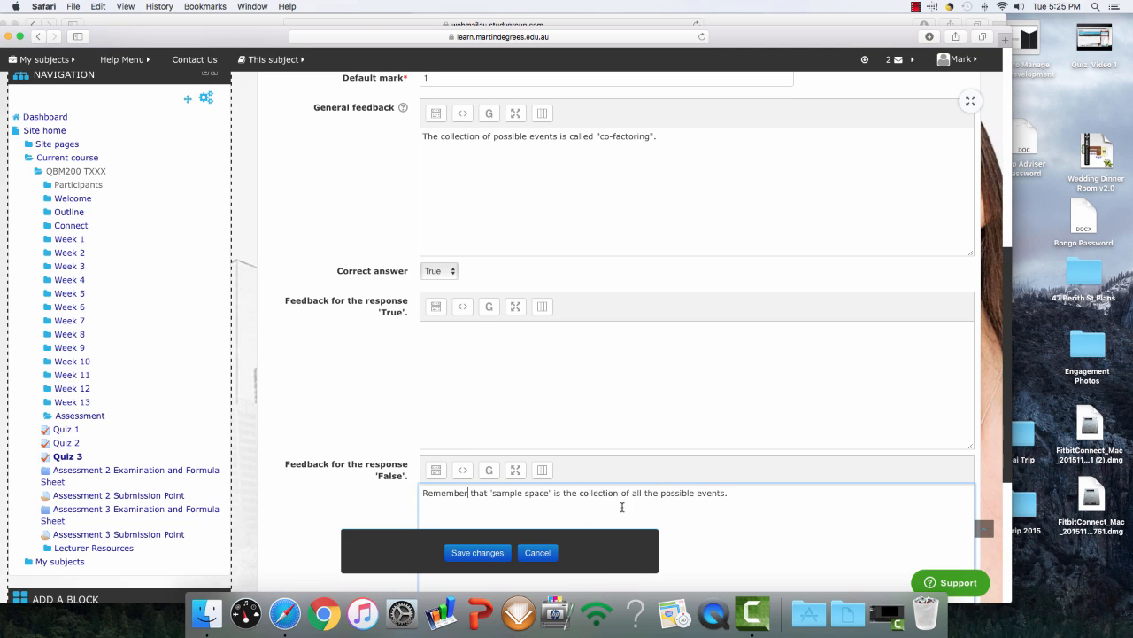
pyautogui.click(477, 554)
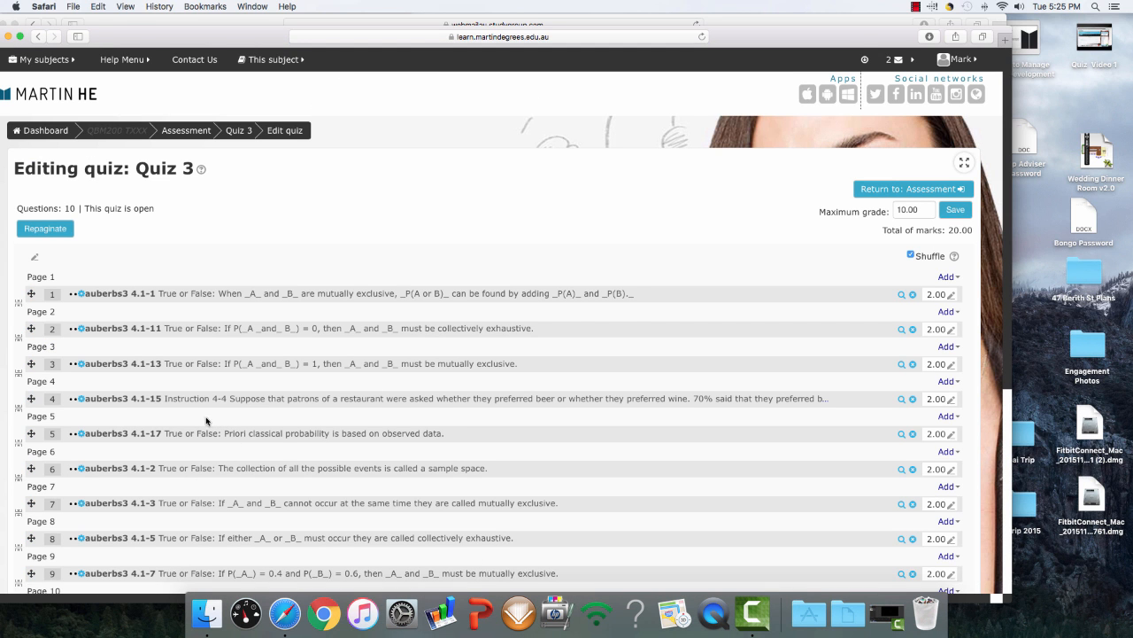
# Open question auberbs3 4.1-15 for editing and copy "the two events "liking" beer and being a male are statistically independent" into its general feedback
pyautogui.click(80, 399)
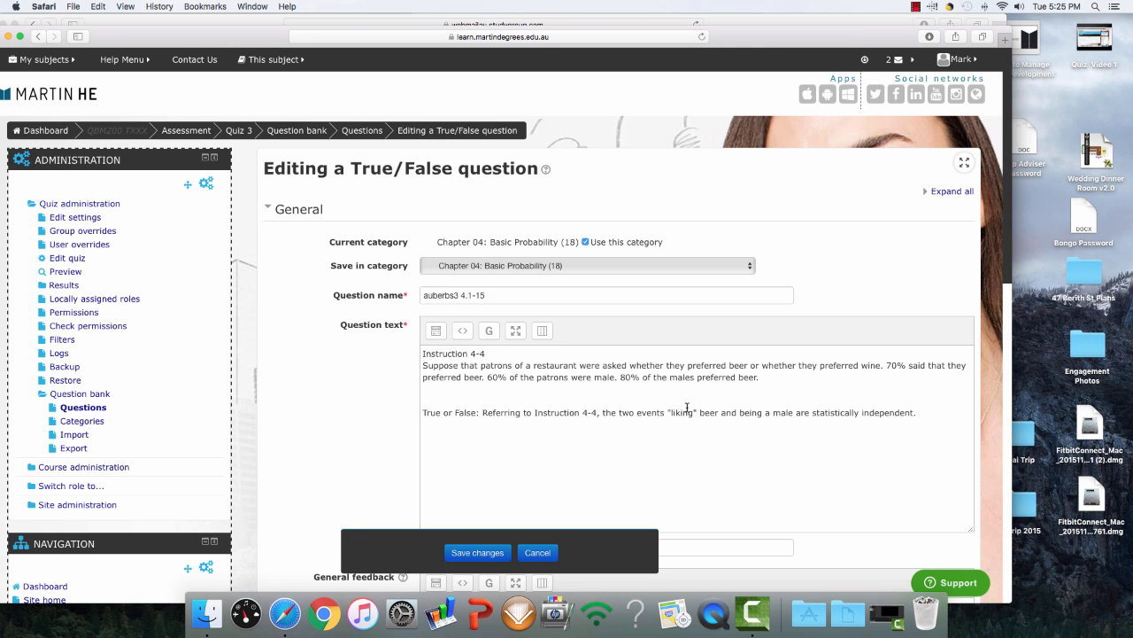
pyautogui.scroll(-5, 687, 408)
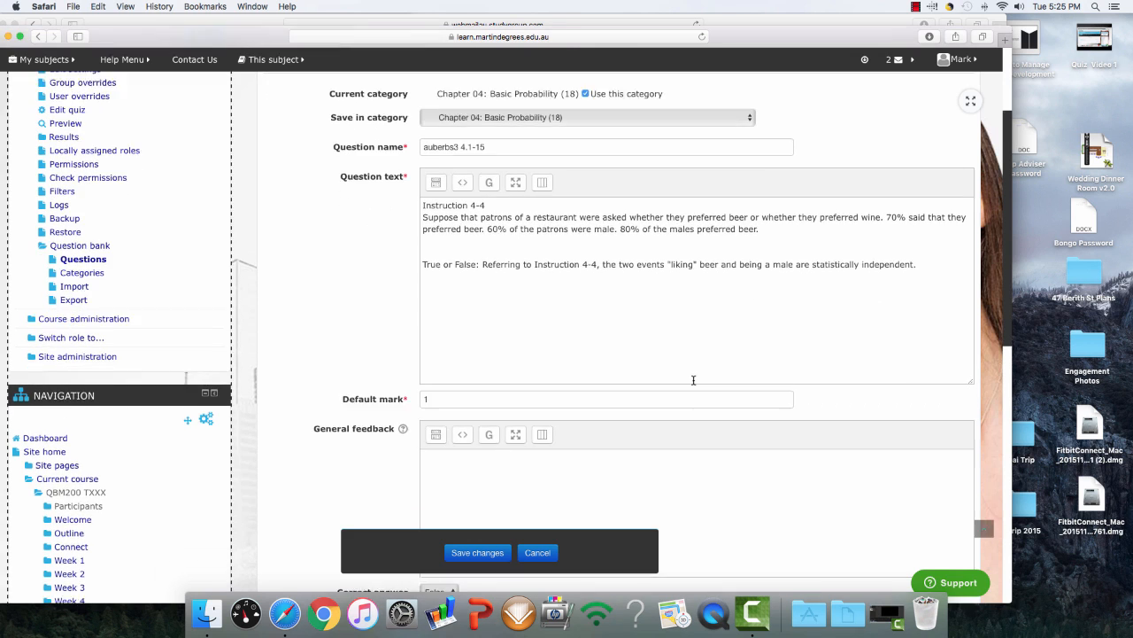
pyautogui.scroll(-2, 693, 380)
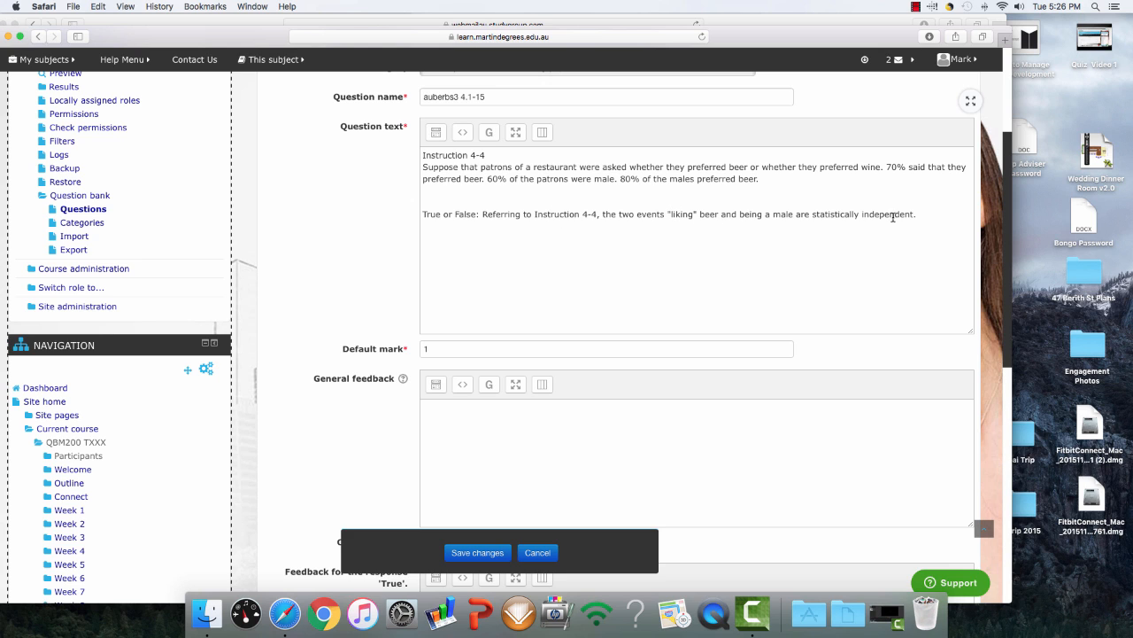
pyautogui.scroll(-2, 800, 218)
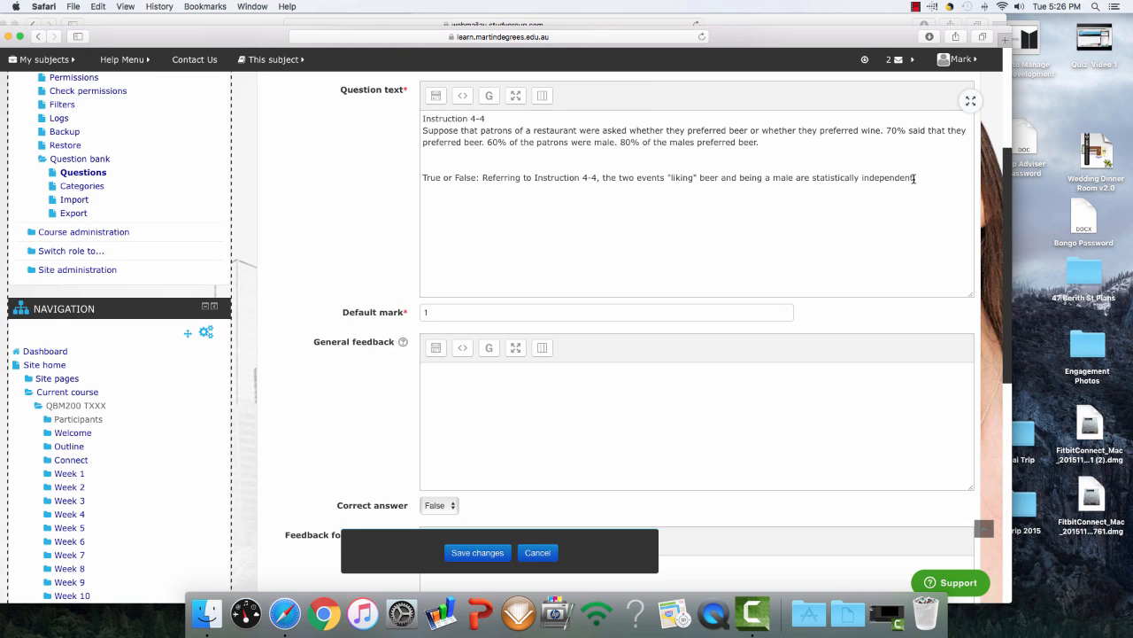
pyautogui.moveTo(915, 178); pyautogui.dragTo(602, 178)
pyautogui.press('super+c')
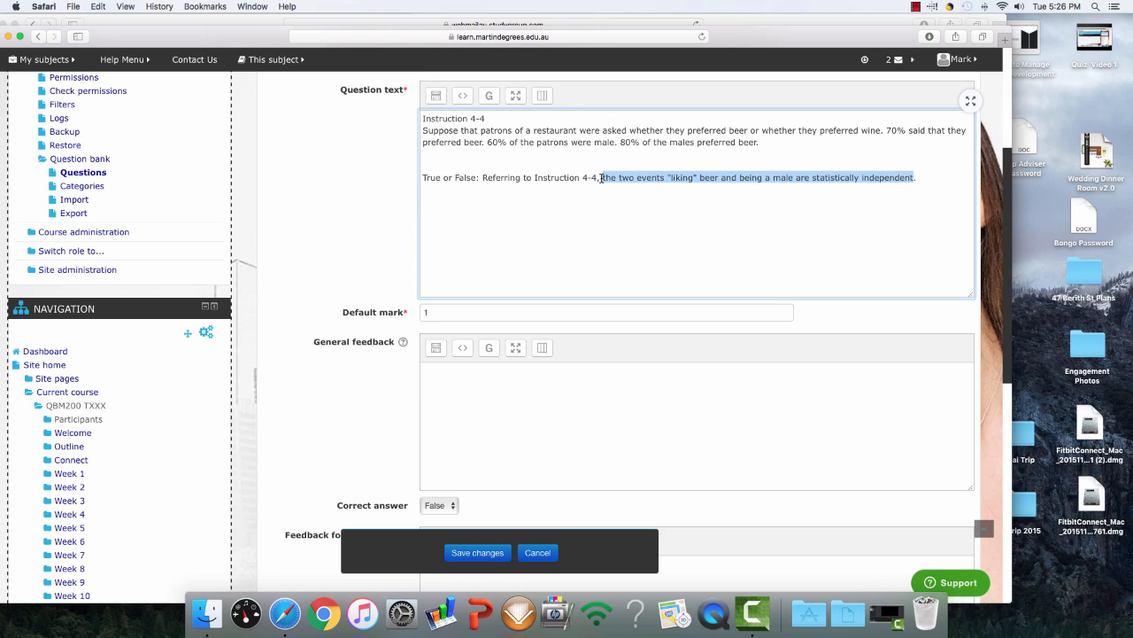
pyautogui.click(425, 380)
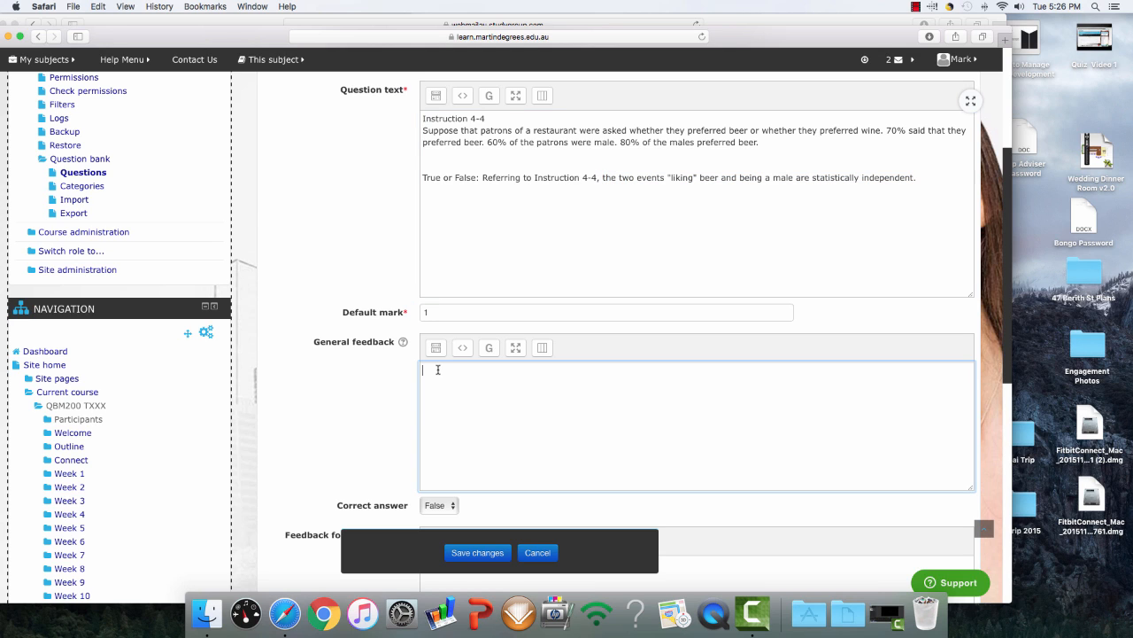
pyautogui.press('super+v')
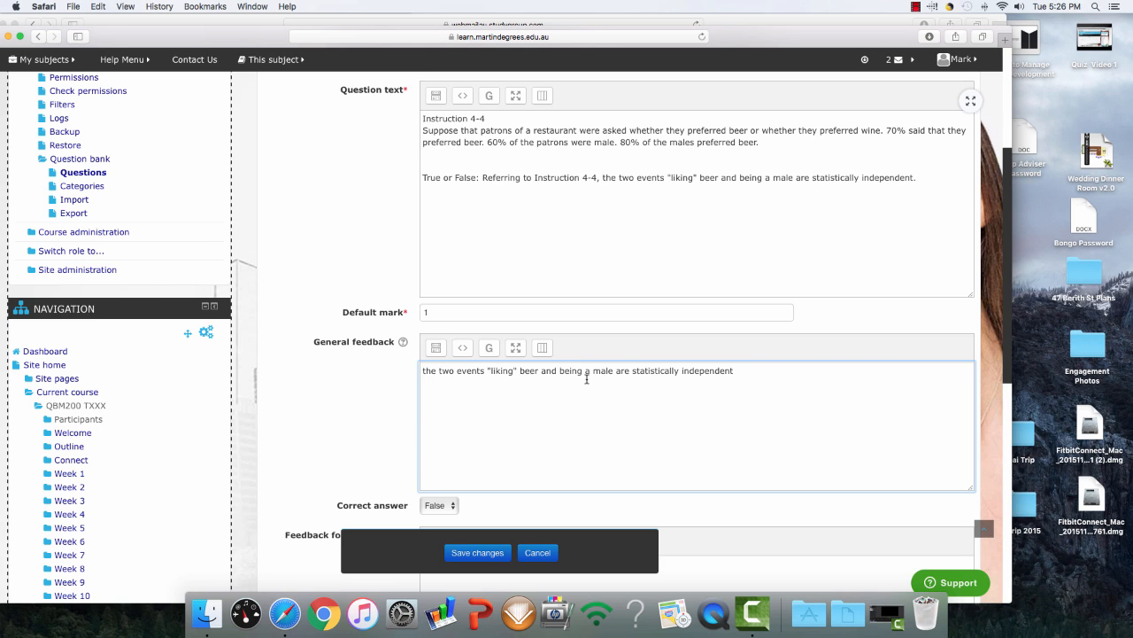
# Rewrite the general feedback as "Statistically independence is a requirement for statistical analysis."
pyautogui.moveTo(634, 370); pyautogui.dragTo(408, 367)
pyautogui.press('BackSpace')
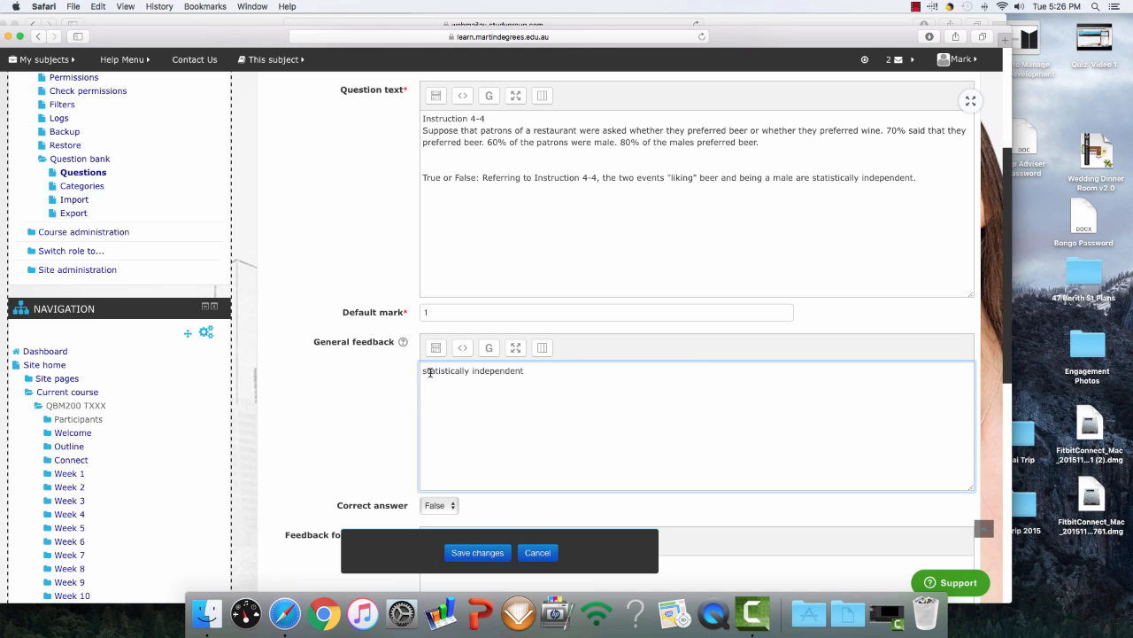
pyautogui.press('Delete')
pyautogui.write('S')
pyautogui.press('BackSpace')
pyautogui.write('ce is a requirement for sta')
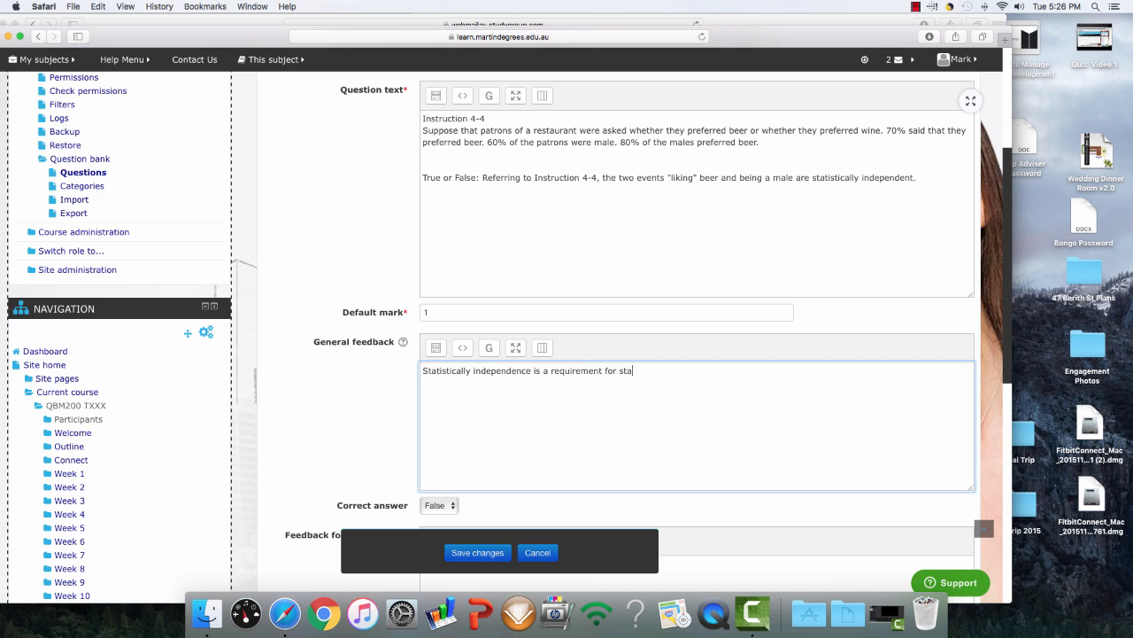
pyautogui.write('l analysis.')
# Paste the copied phrase as feedback for the 'False' response, capitalising "The" and inserting "not" before "statistically independent"
pyautogui.scroll(-4, 488, 394)
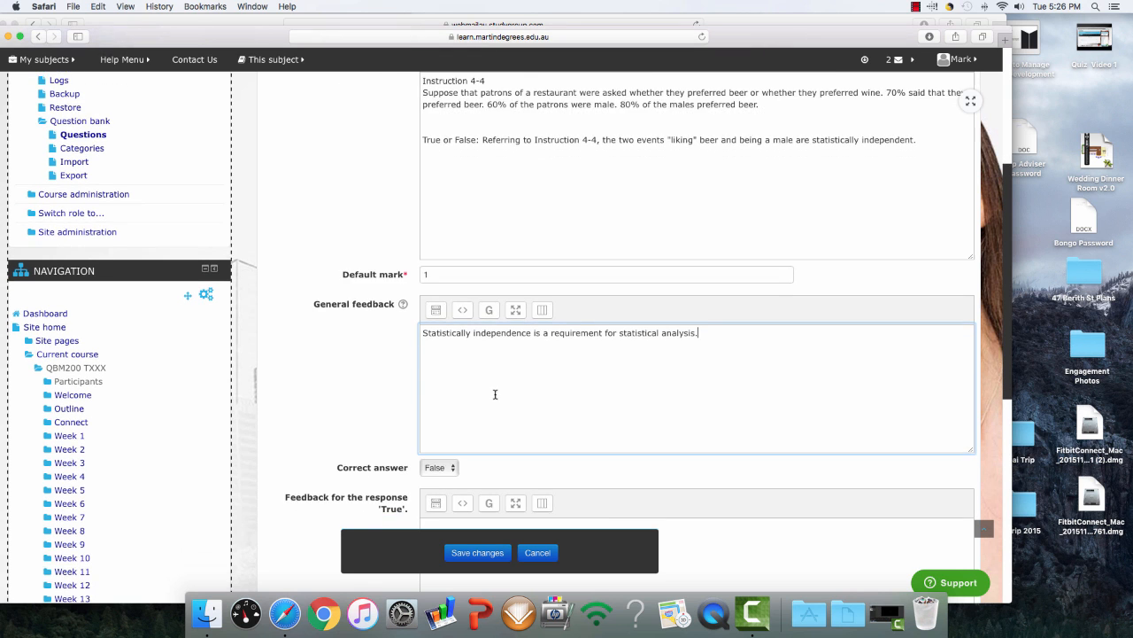
pyautogui.scroll(2, 478, 394)
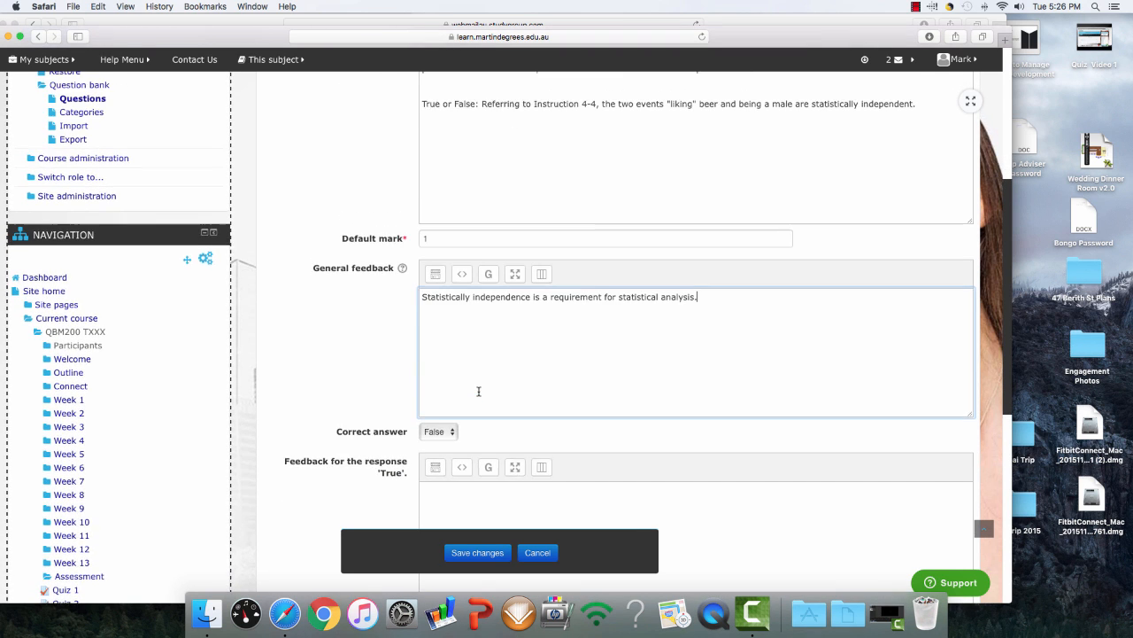
pyautogui.scroll(-10, 478, 390)
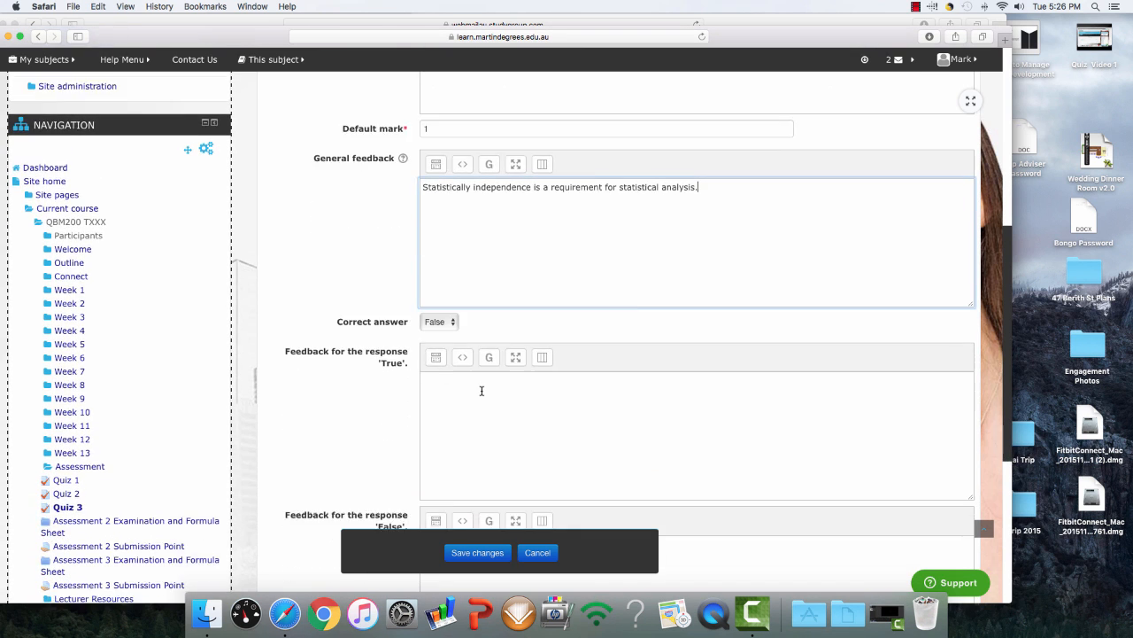
pyautogui.click(461, 424)
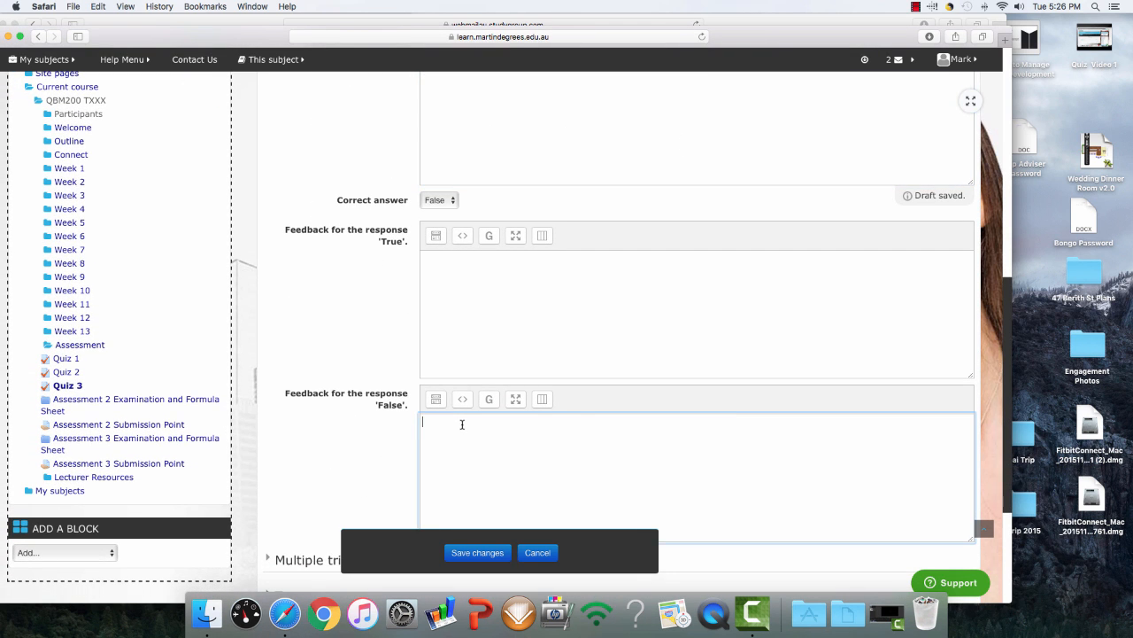
pyautogui.press('super+v')
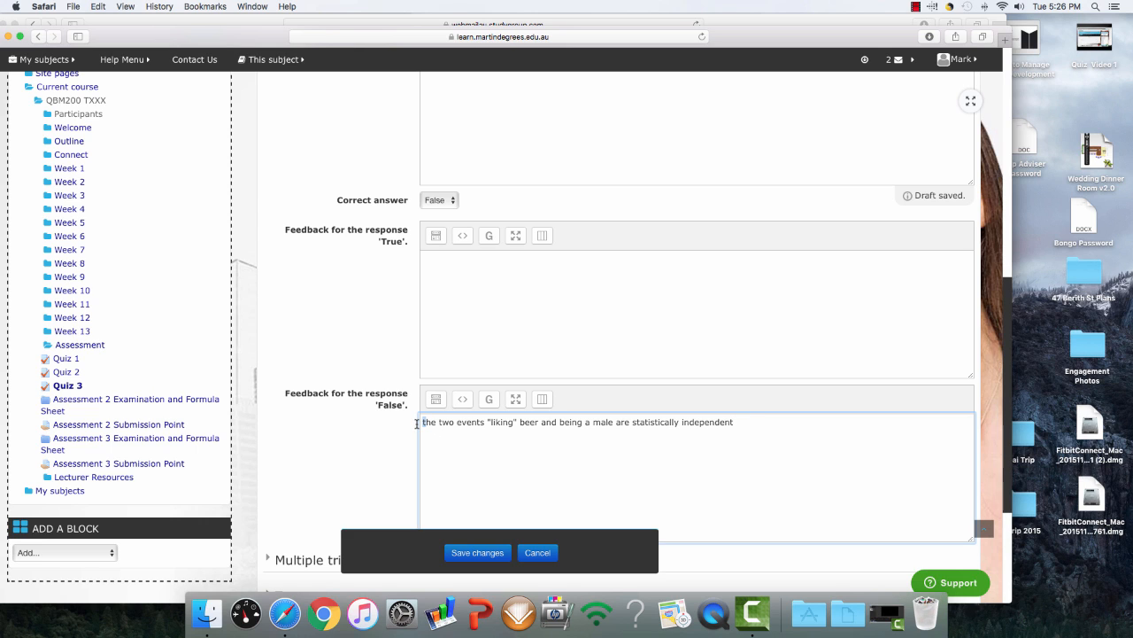
pyautogui.press('Delete')
pyautogui.write('T')
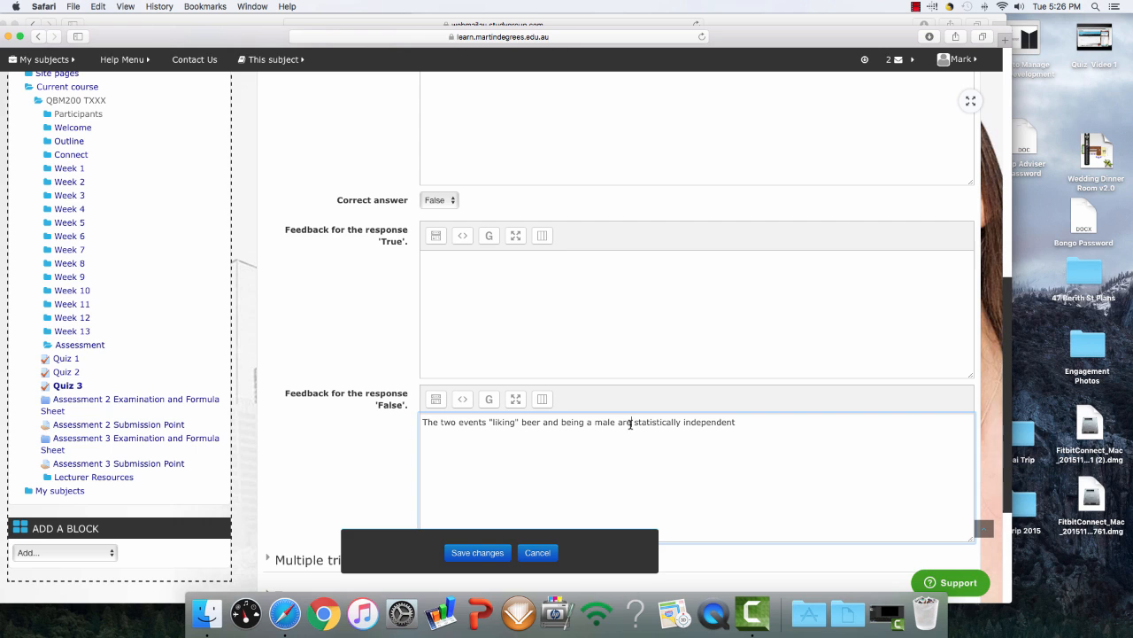
pyautogui.click(631, 423)
pyautogui.write('not')
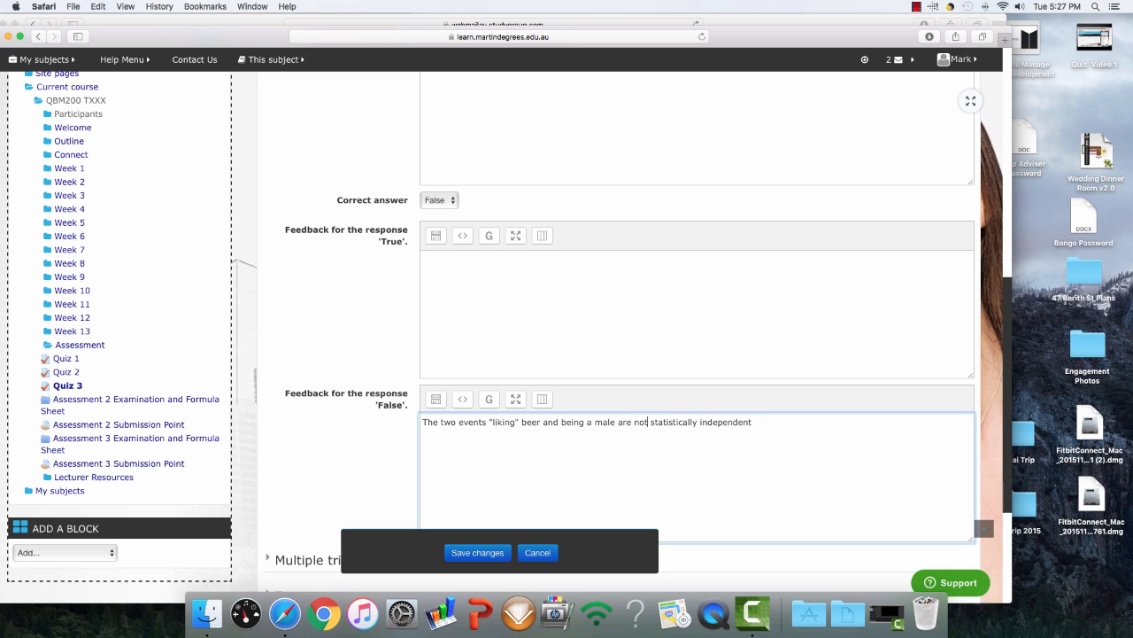
# End the 'False' feedback's first sentence with a full stop, add "They are statistically dependent." and save the question
pyautogui.scroll(5, 647, 459)
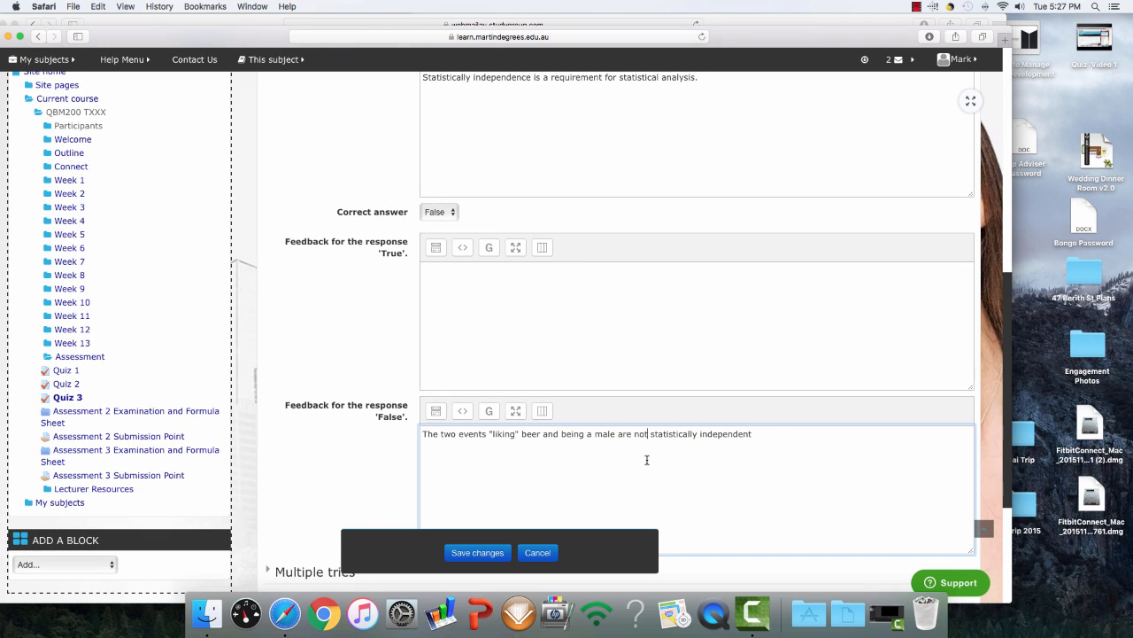
pyautogui.scroll(-4, 656, 461)
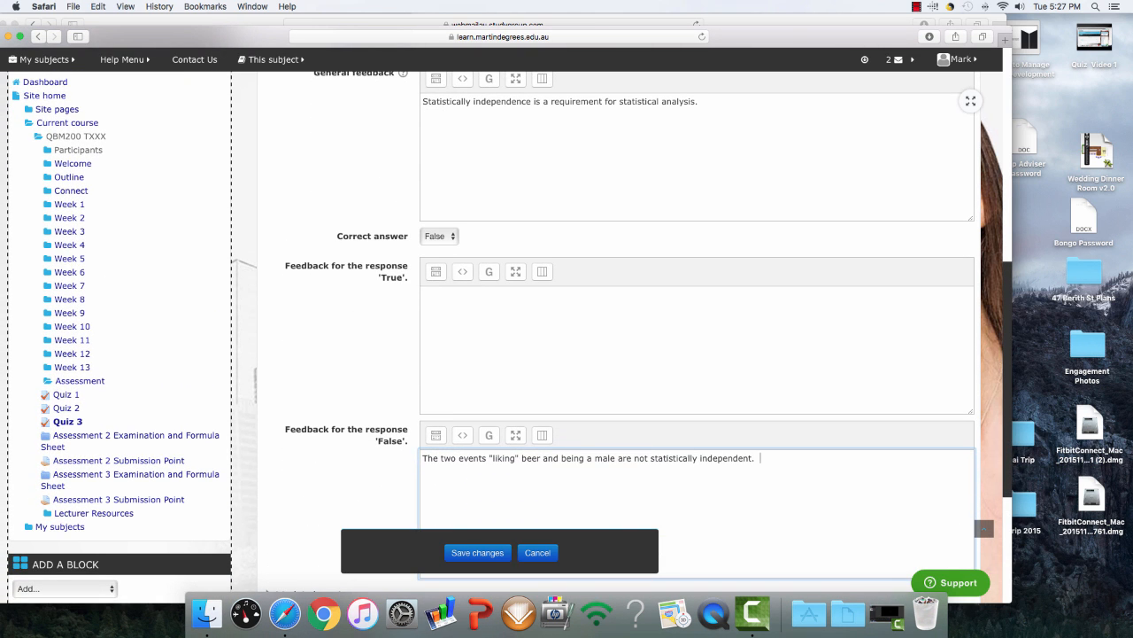
pyautogui.write('are')
pyautogui.write('statistically dependent.')
pyautogui.scroll(1, 824, 493)
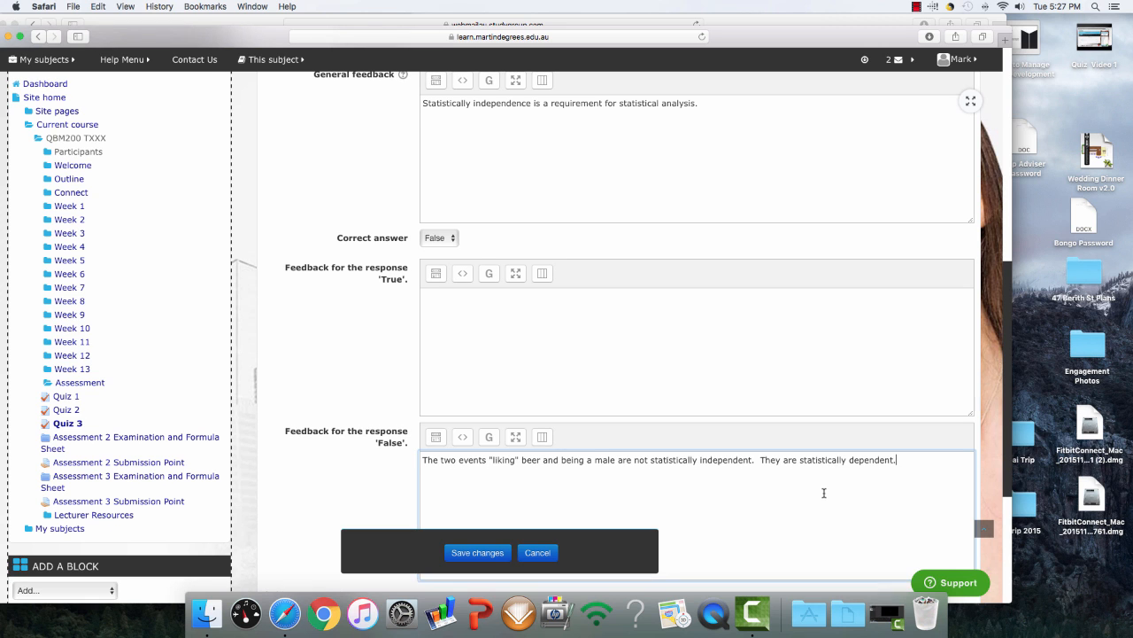
pyautogui.scroll(-1, 824, 494)
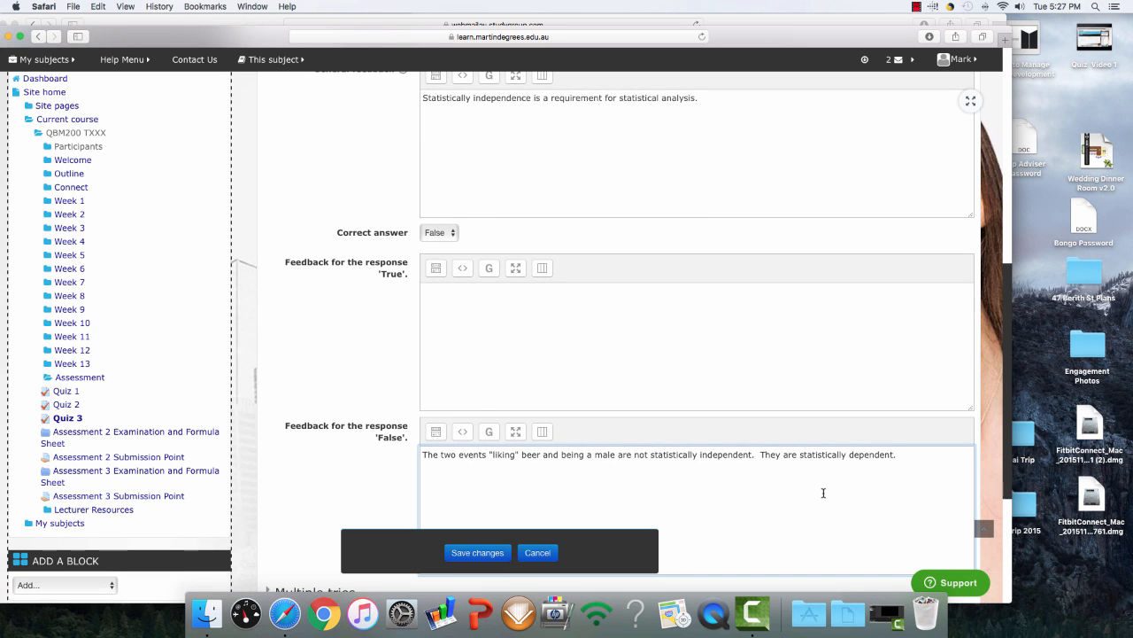
pyautogui.click(471, 555)
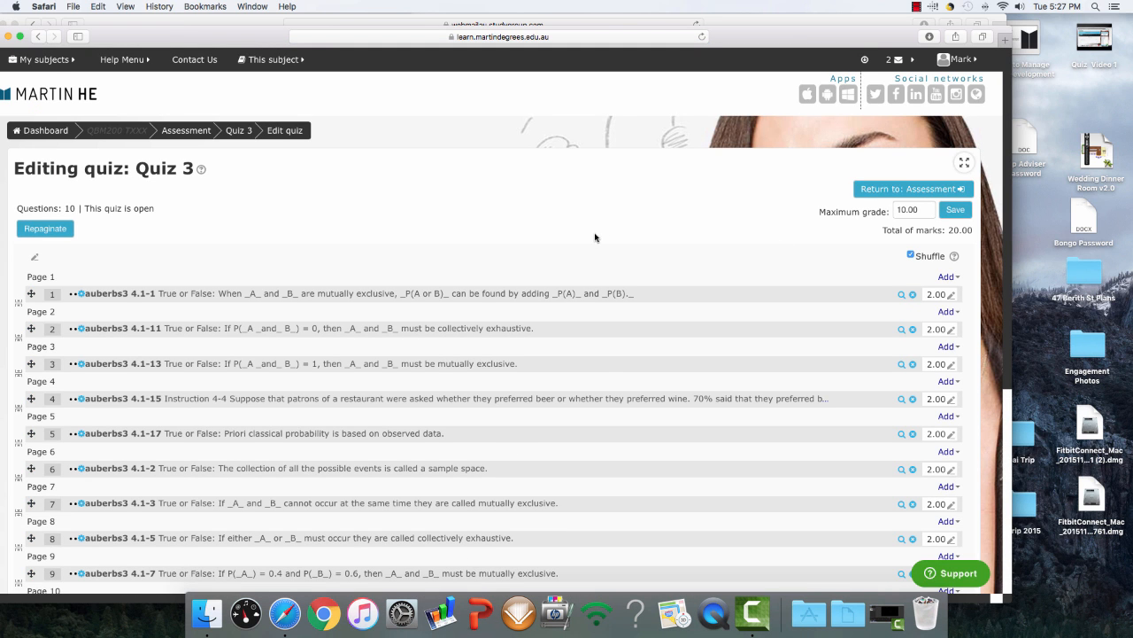
# Open question auberbs3 4.1-11, review its general and 'False' response feedback, and save it without edits
pyautogui.scroll(-3, 596, 236)
pyautogui.scroll(-1, 602, 230)
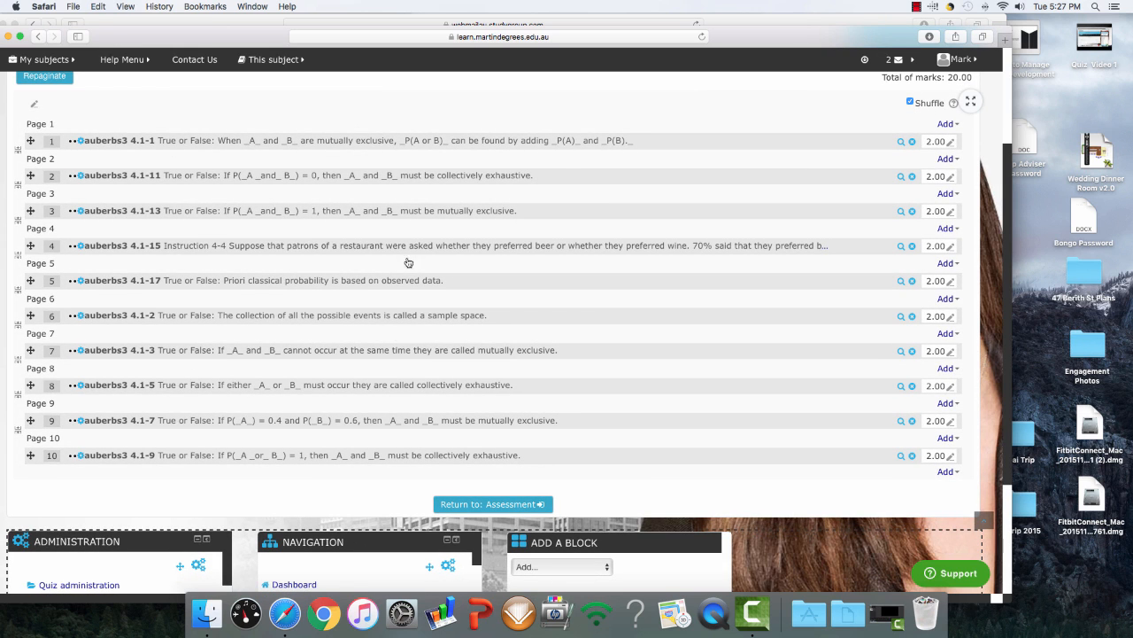
pyautogui.click(78, 178)
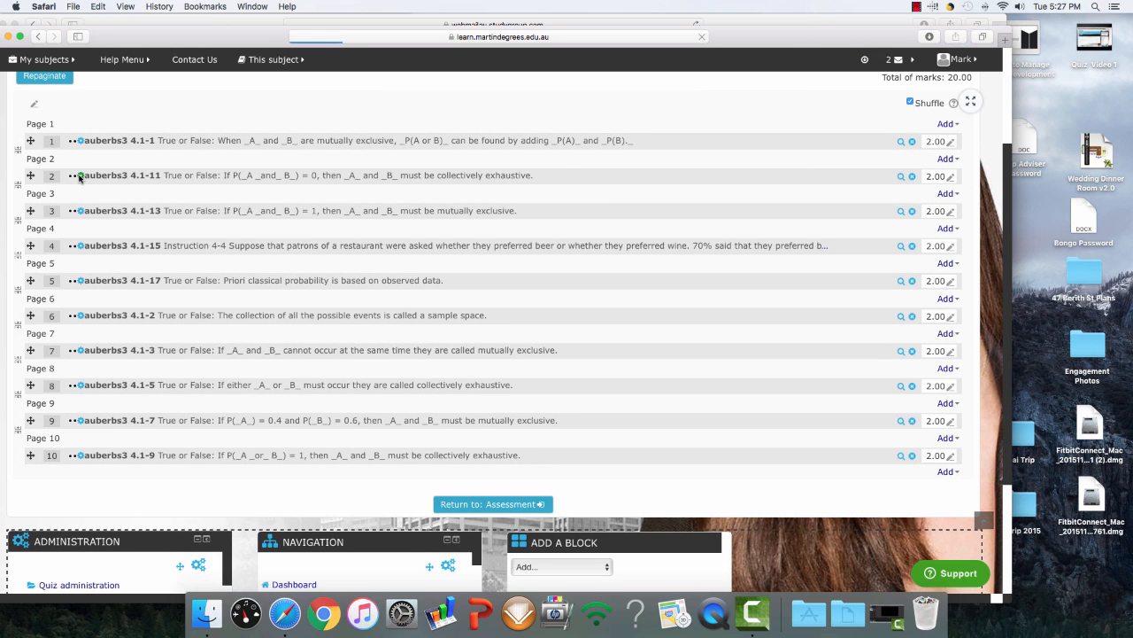
pyautogui.scroll(-4, 412, 419)
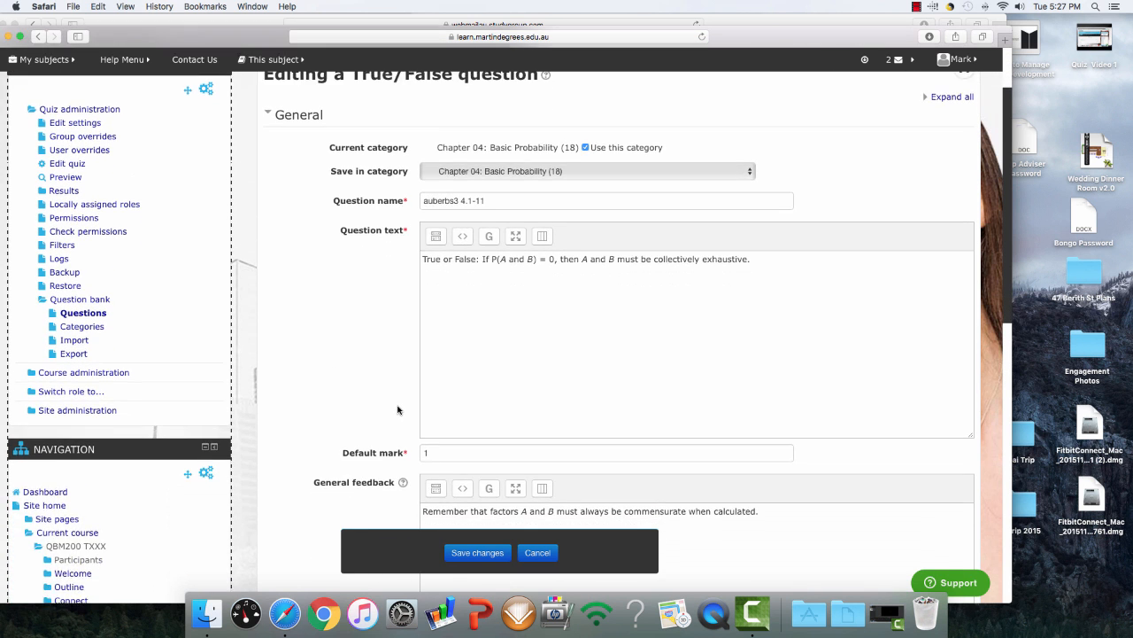
pyautogui.scroll(-5, 379, 405)
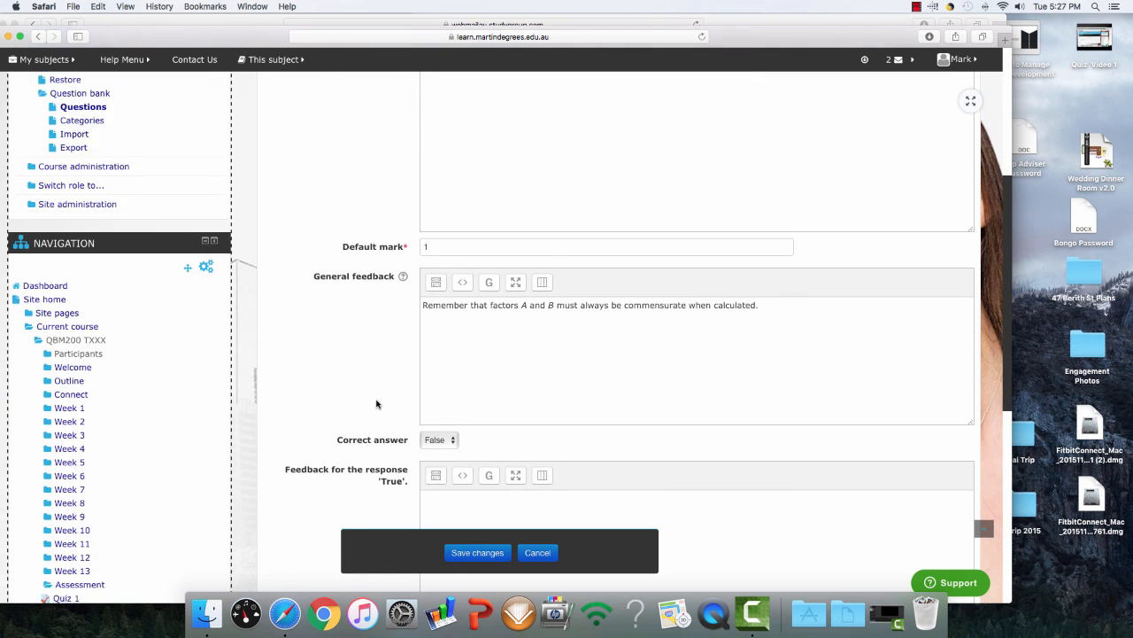
pyautogui.scroll(-4, 377, 404)
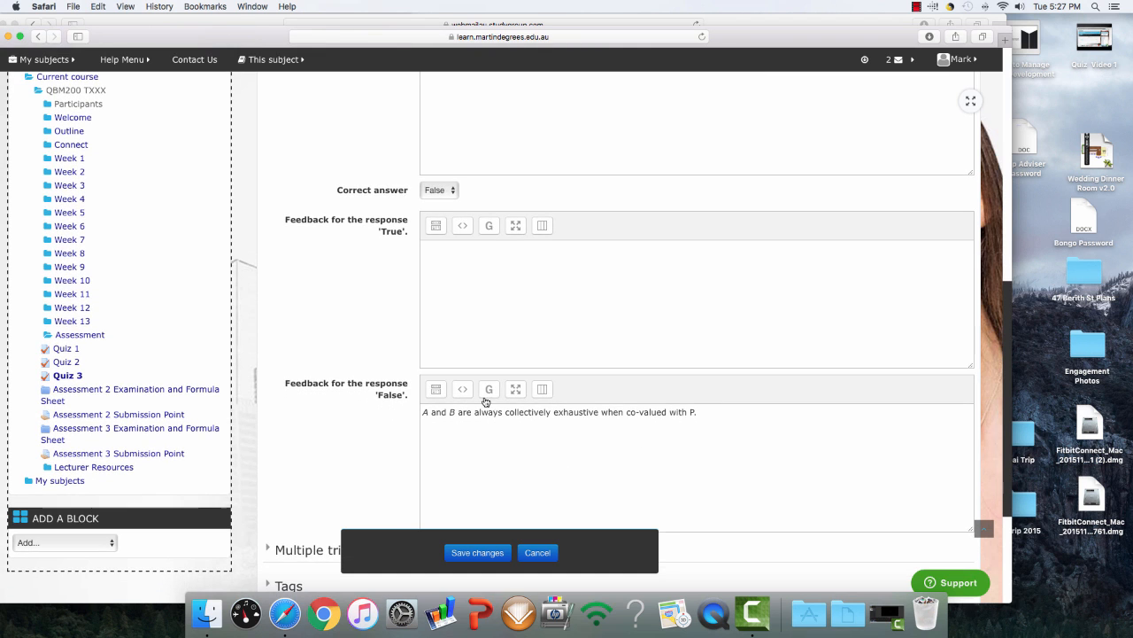
pyautogui.scroll(-3, 363, 412)
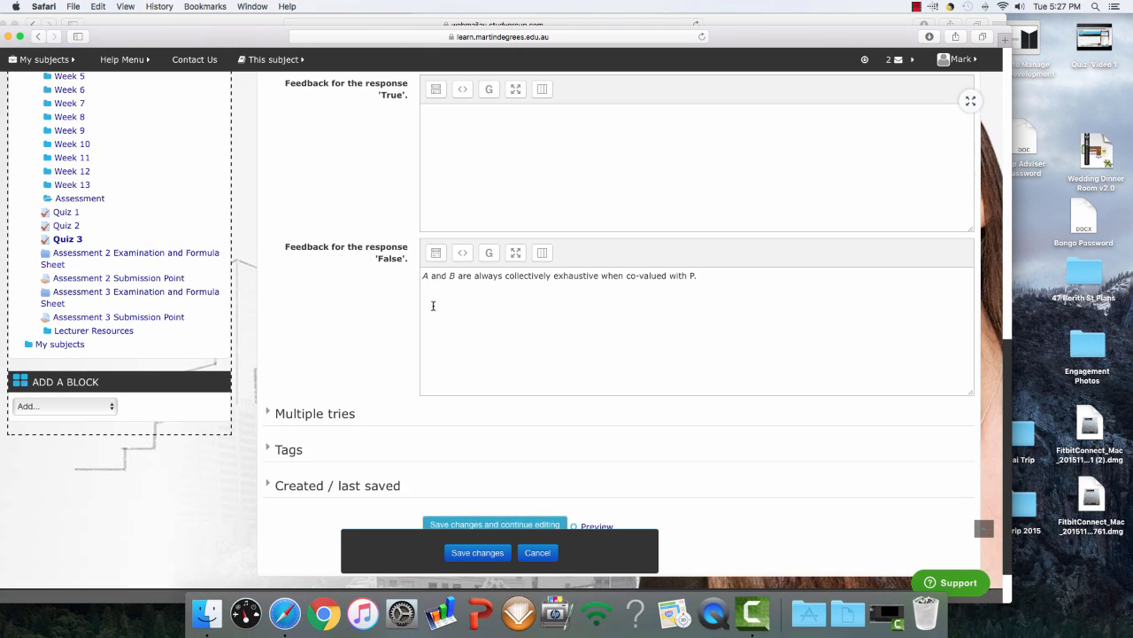
pyautogui.scroll(2, 462, 320)
pyautogui.scroll(-3, 461, 354)
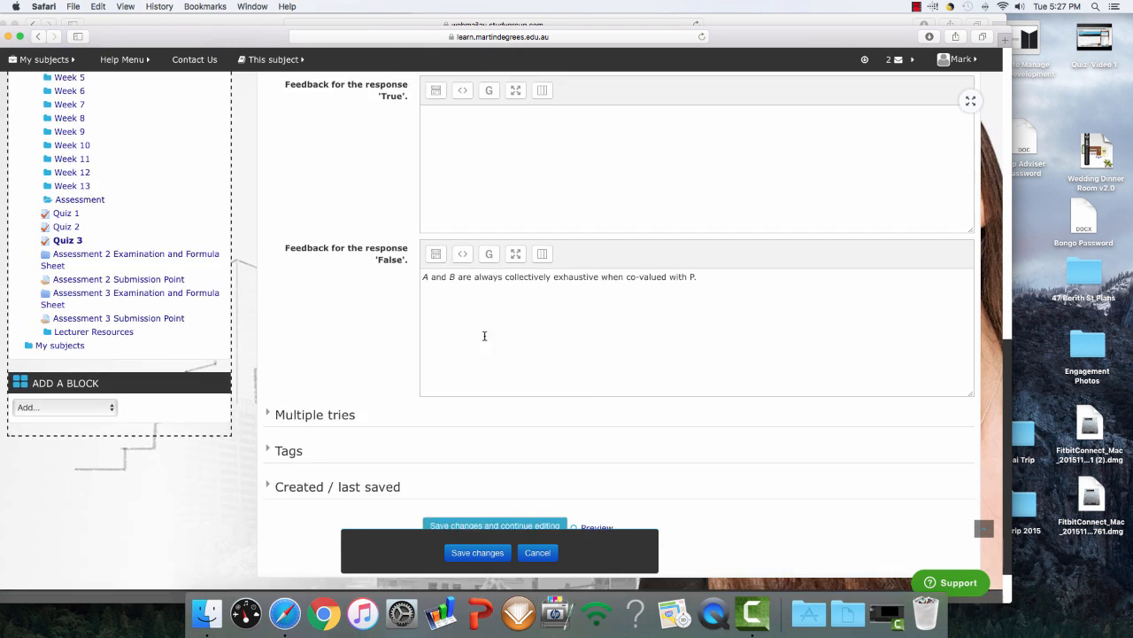
pyautogui.click(474, 553)
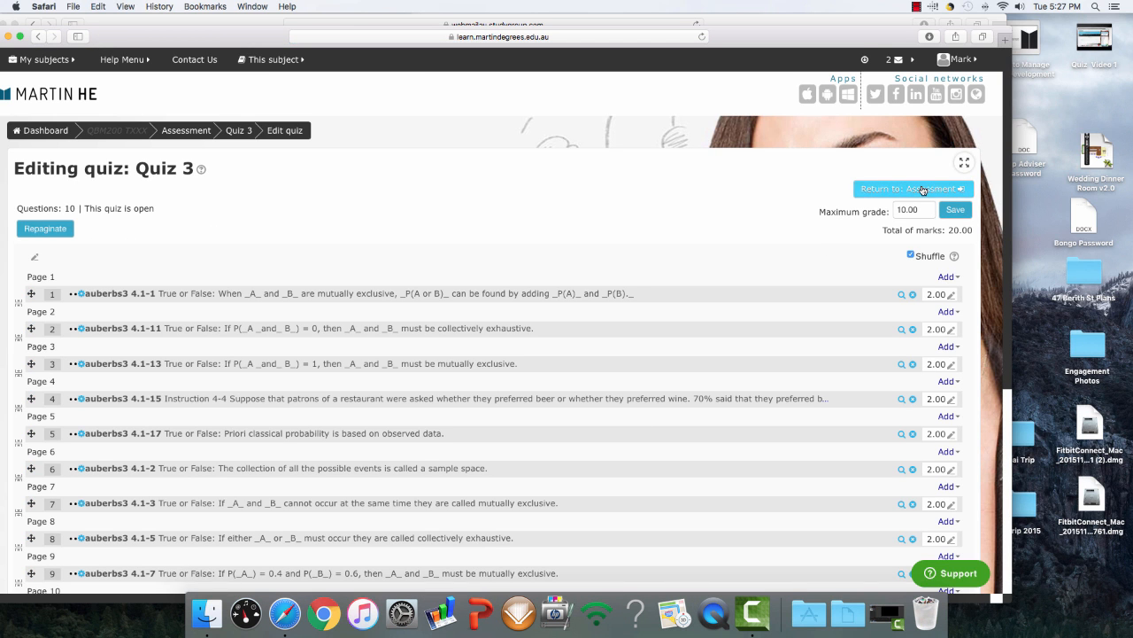
# Return to the course's Assessment page and turn editing off
pyautogui.click(900, 189)
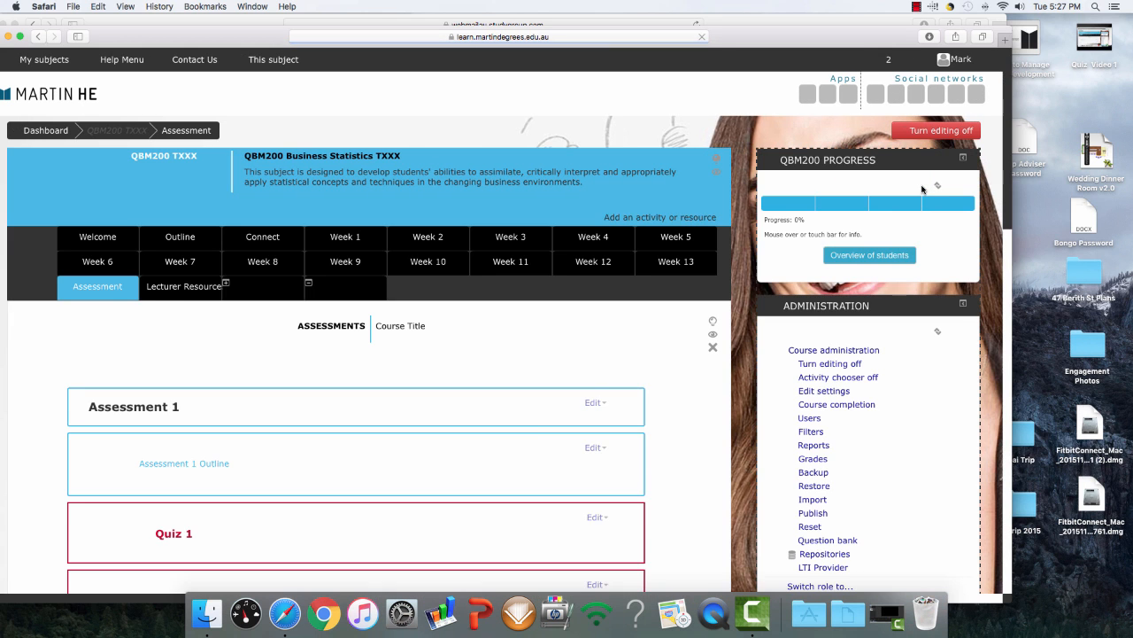
pyautogui.scroll(-1, 347, 339)
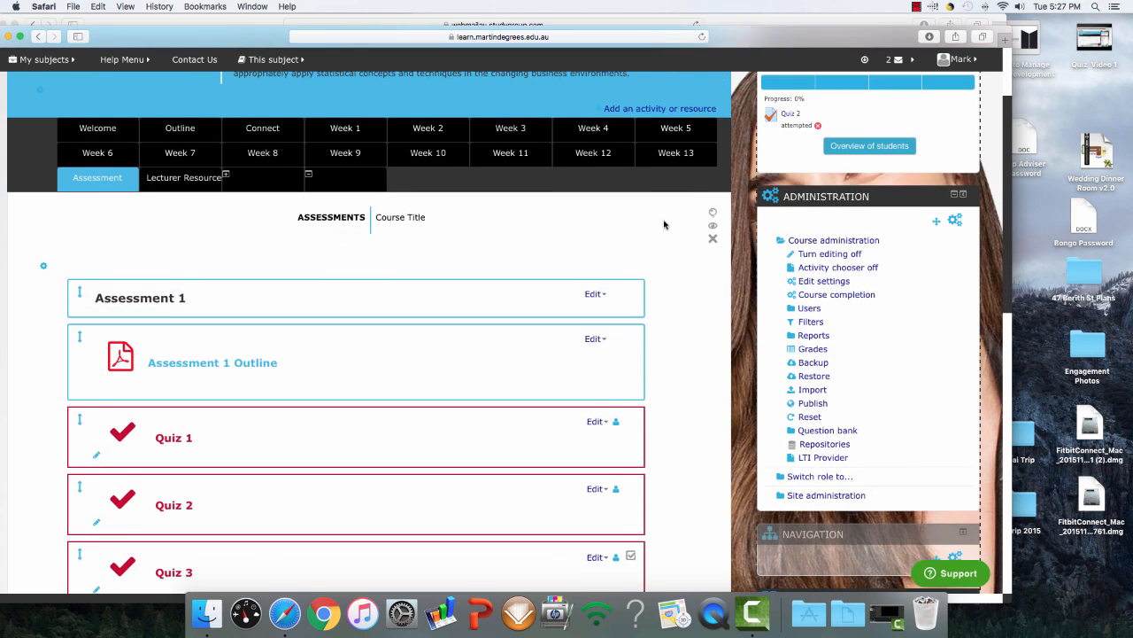
pyautogui.scroll(3, 347, 339)
pyautogui.click(941, 131)
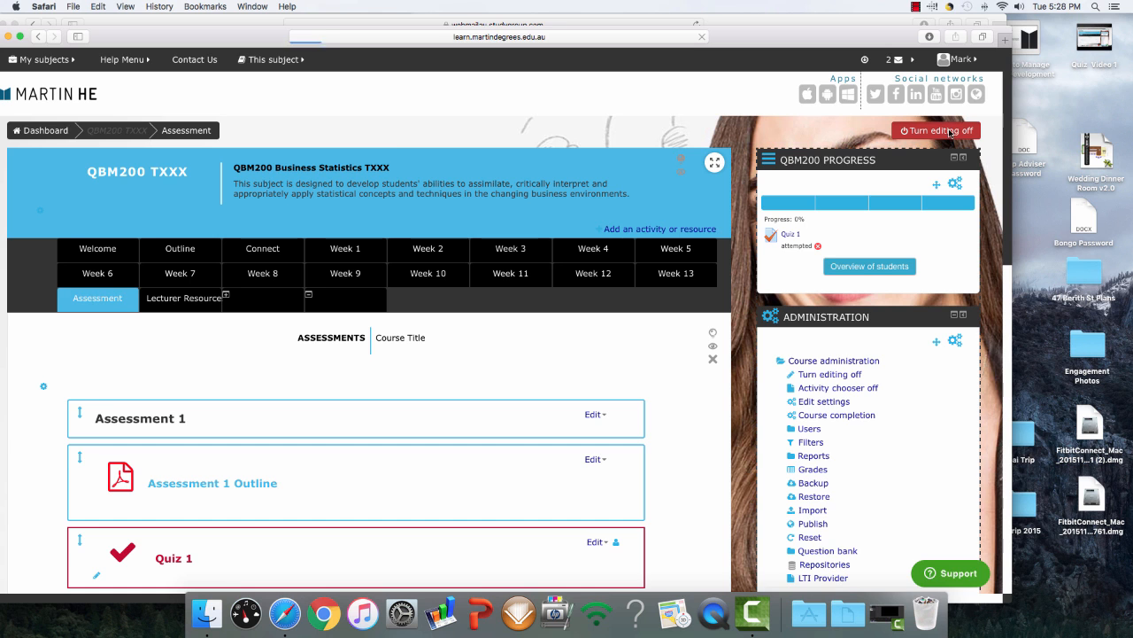
# Open Quiz 3 from the Assessment page and start a new attempt, confirming the start
pyautogui.scroll(-5, 654, 392)
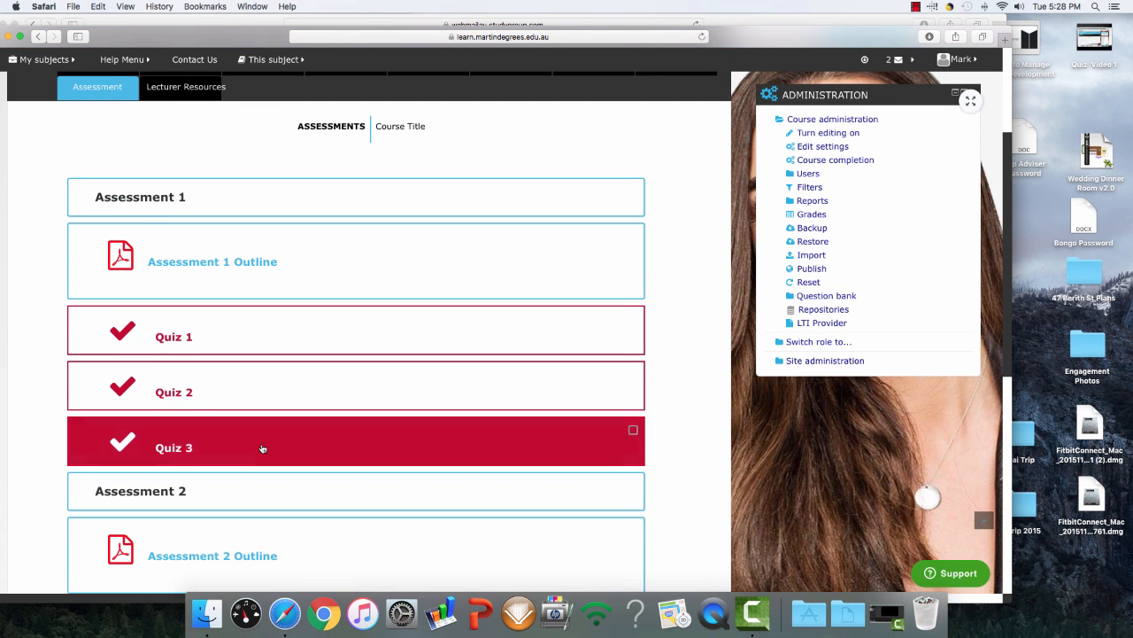
pyautogui.click(174, 450)
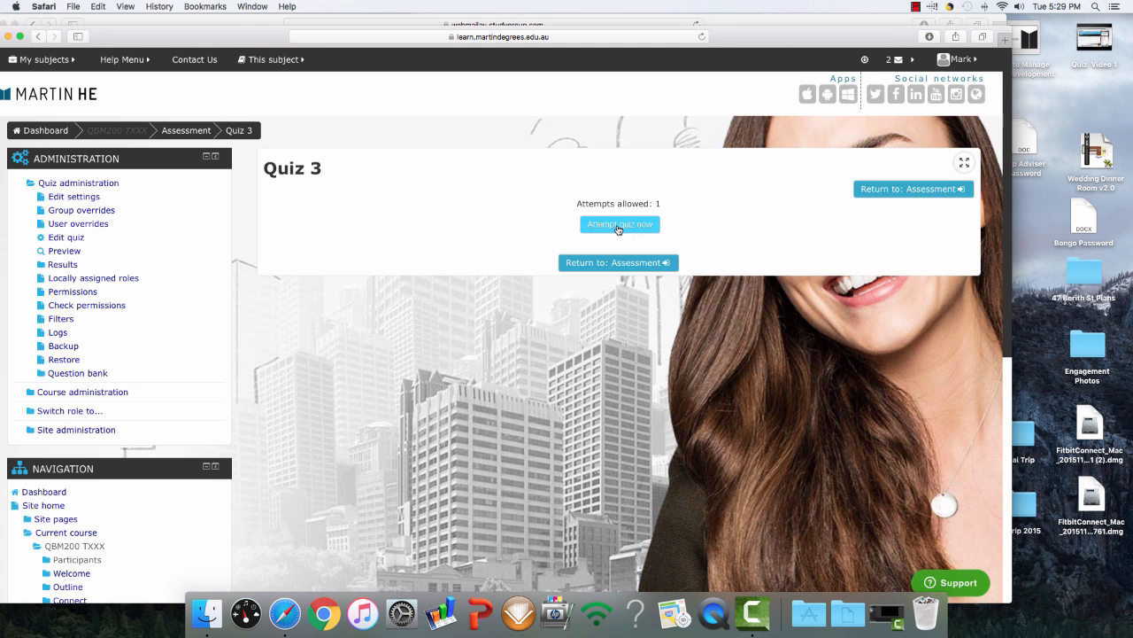
pyautogui.click(619, 227)
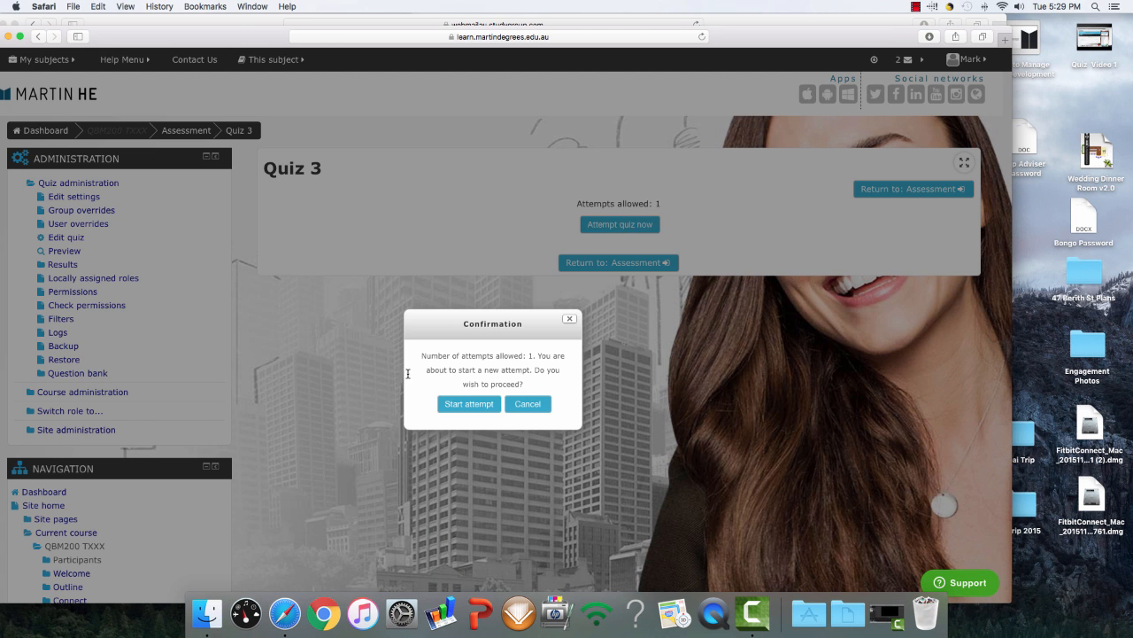
pyautogui.click(473, 408)
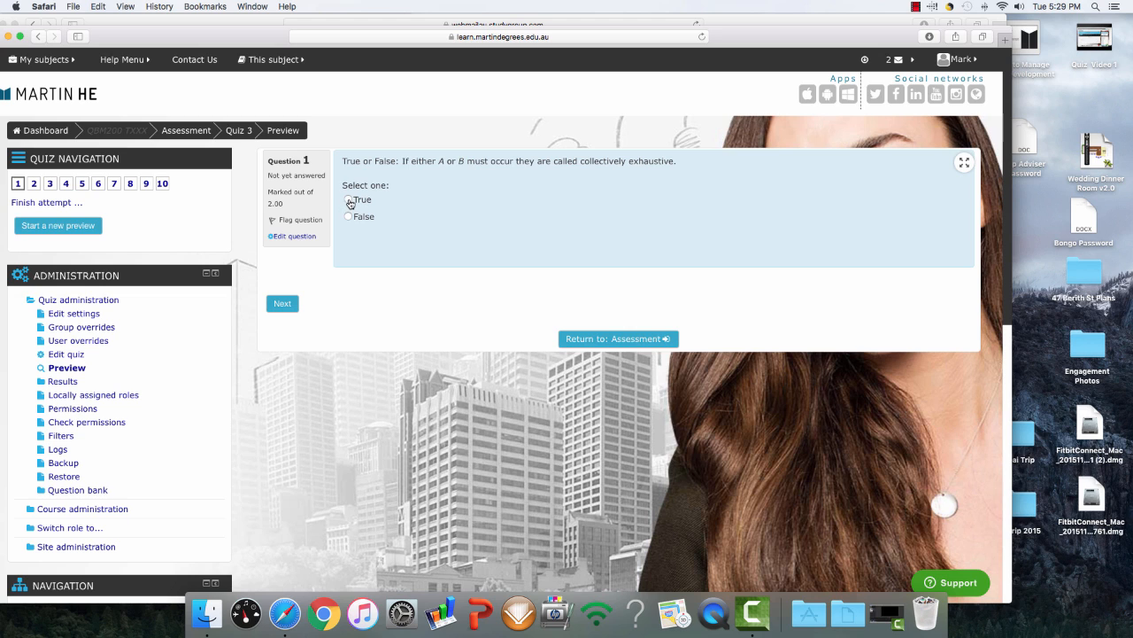
# Answer question 1 True, question 2 False and question 3 True, and advance to question 4
pyautogui.click(280, 302)
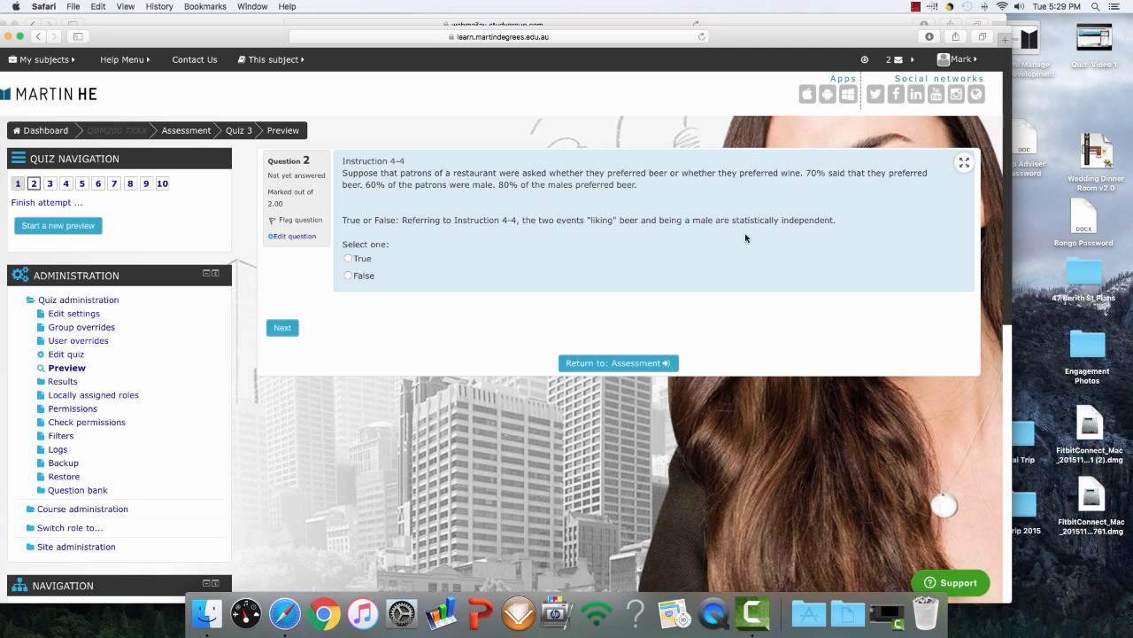
pyautogui.click(349, 275)
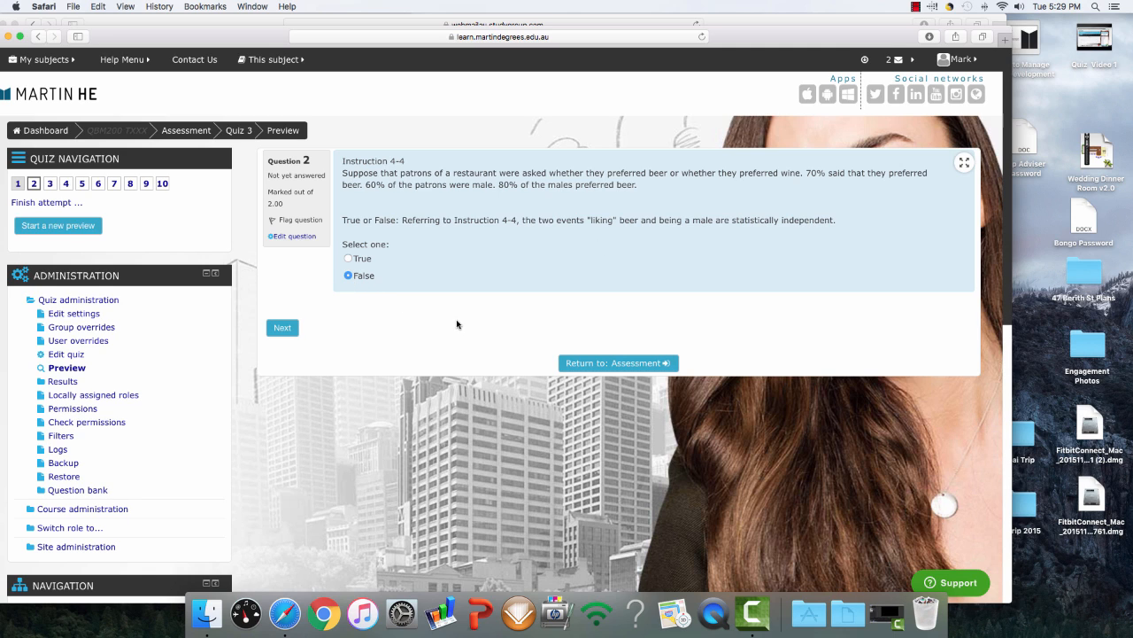
pyautogui.click(284, 327)
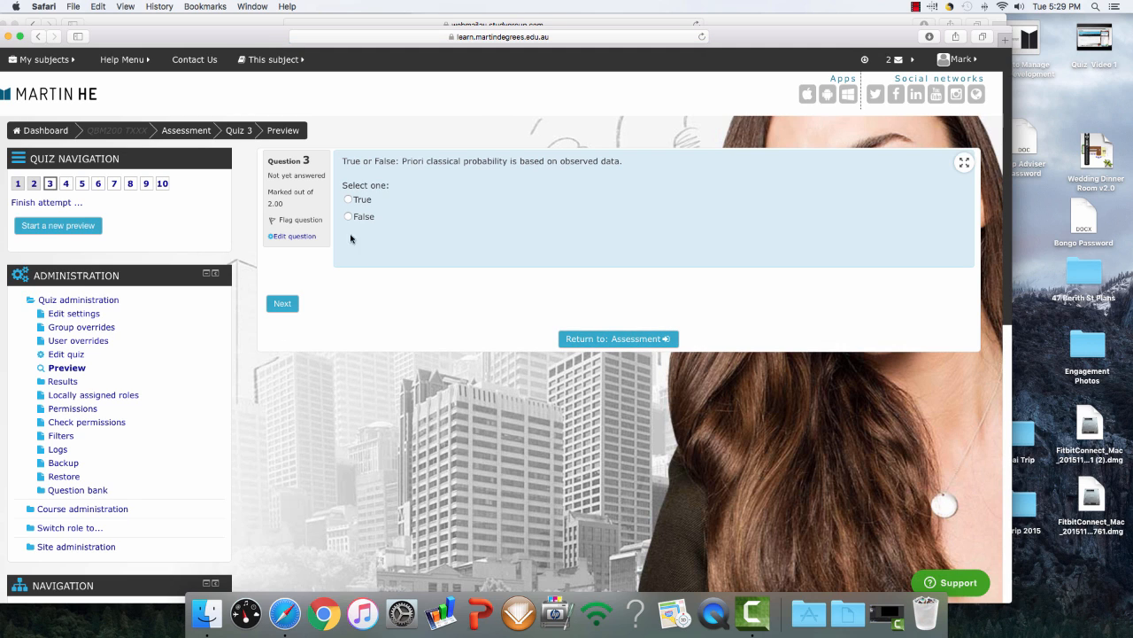
pyautogui.click(351, 200)
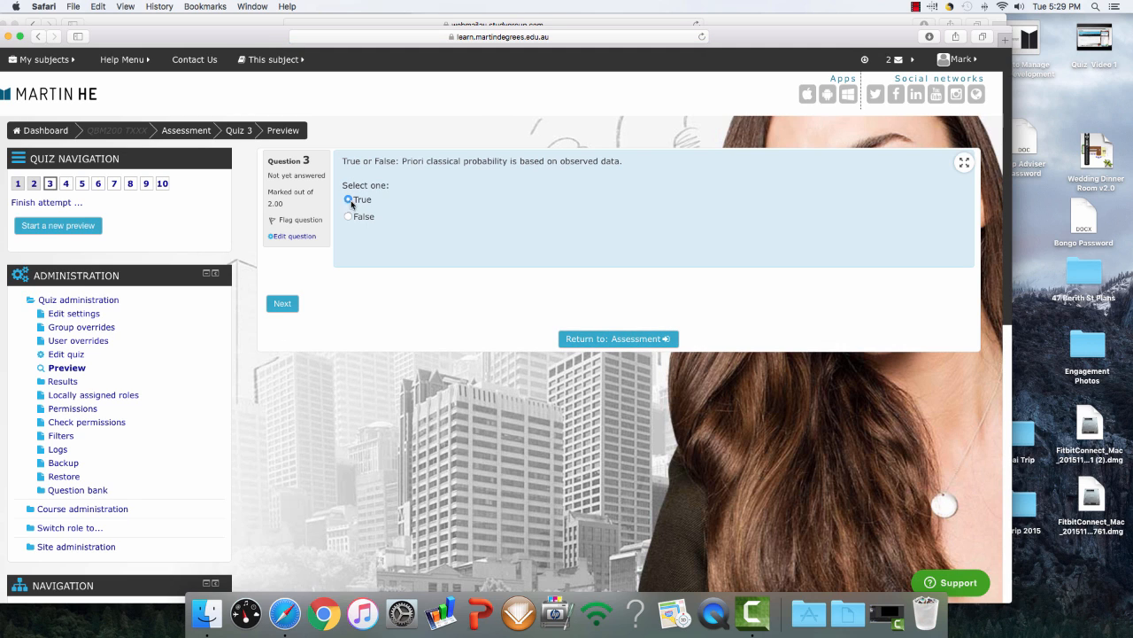
pyautogui.click(281, 305)
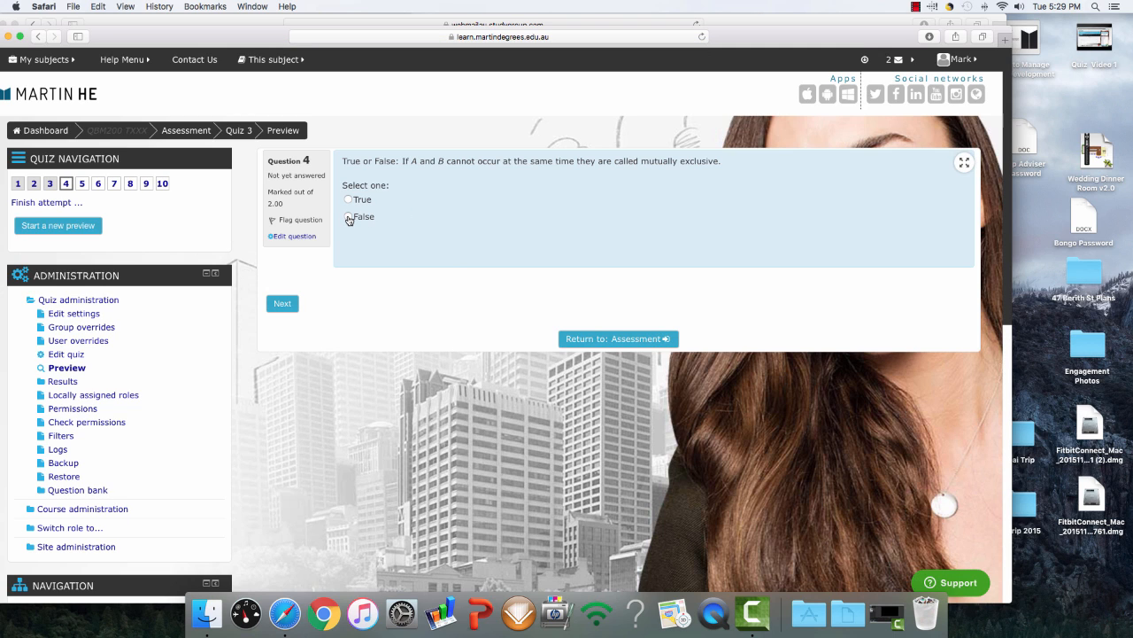
# Answer question 4 False and questions 5 and 6 True, and advance to question 7
pyautogui.click(350, 218)
pyautogui.click(283, 303)
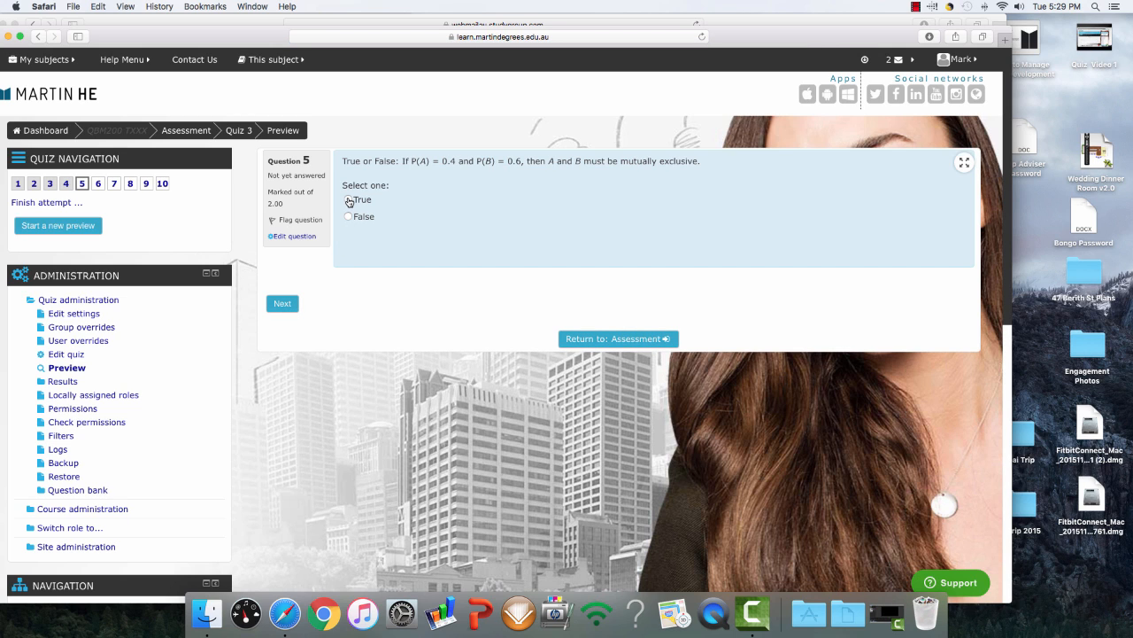
pyautogui.click(350, 201)
pyautogui.click(281, 304)
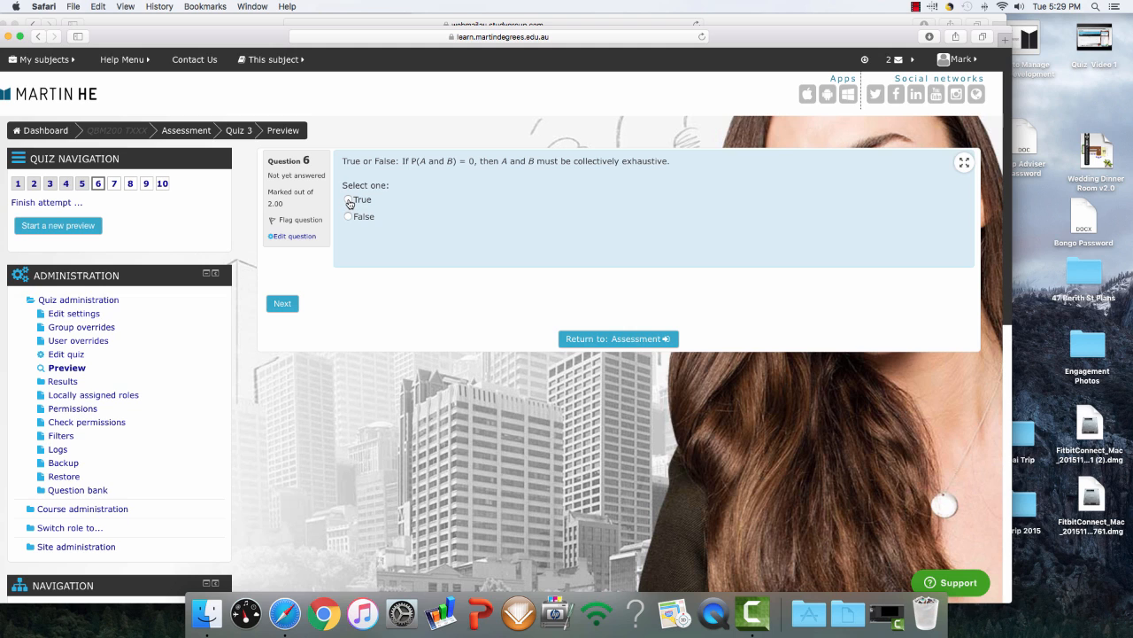
pyautogui.click(350, 201)
pyautogui.click(285, 304)
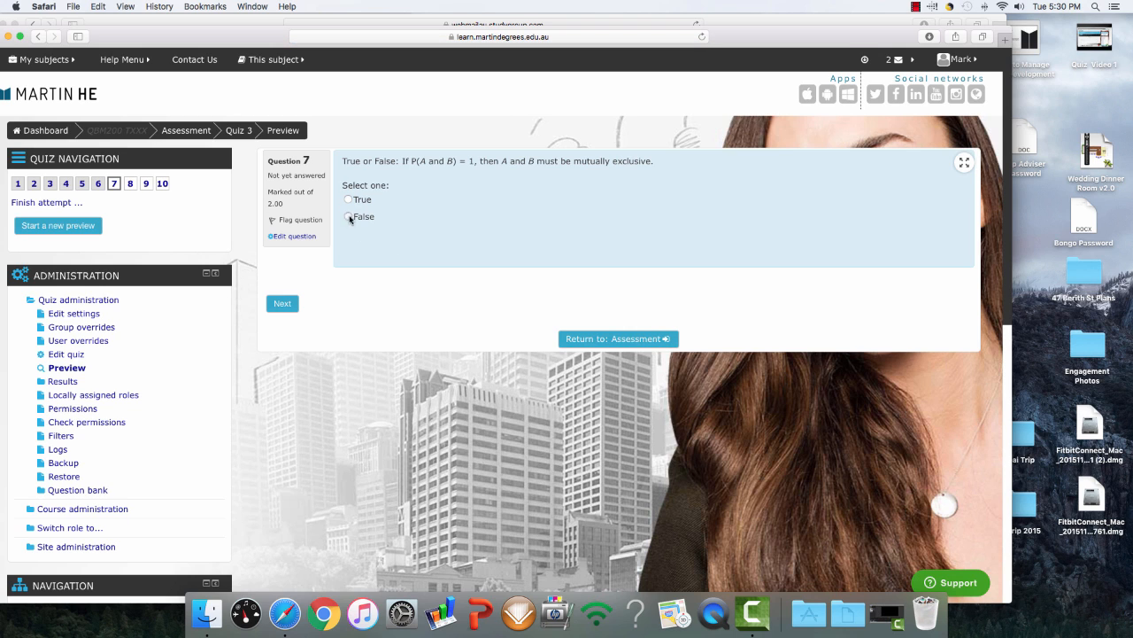
# Answer question 7 False, question 8 True, question 9 False and question 10 True, and continue to the attempt summary
pyautogui.click(350, 218)
pyautogui.click(282, 303)
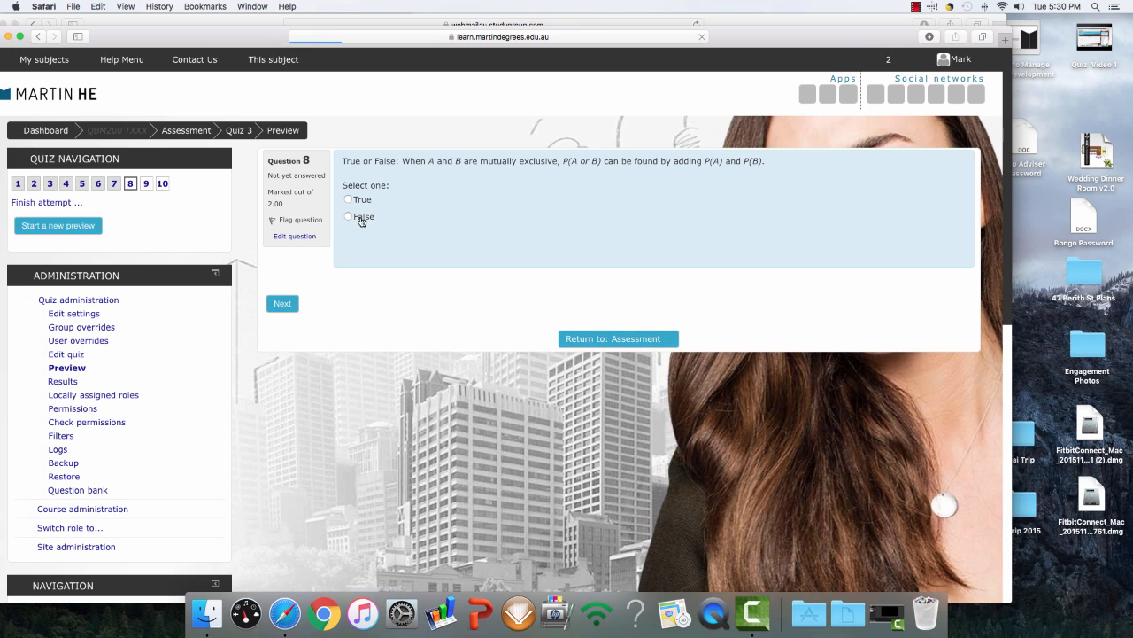
pyautogui.click(349, 199)
pyautogui.click(283, 304)
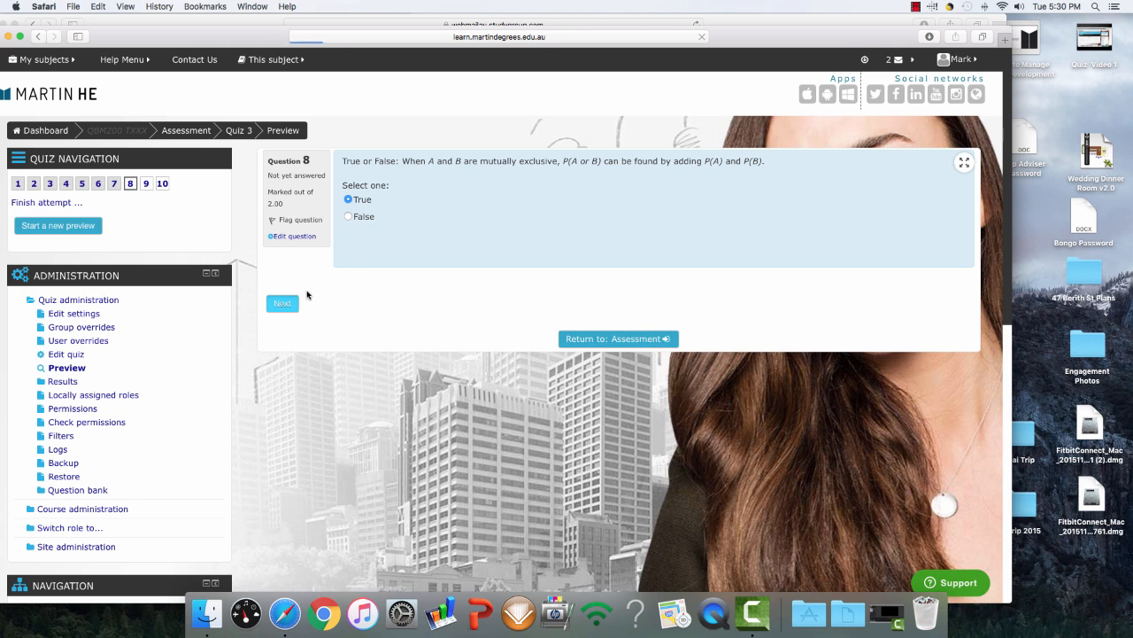
pyautogui.click(349, 217)
pyautogui.click(284, 305)
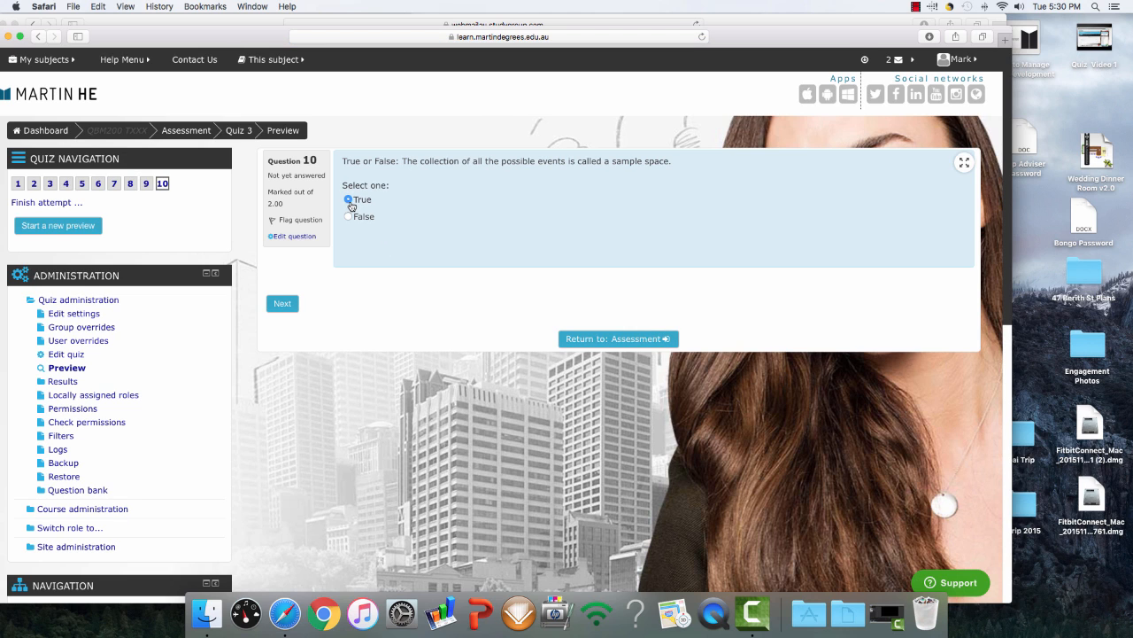
pyautogui.click(295, 306)
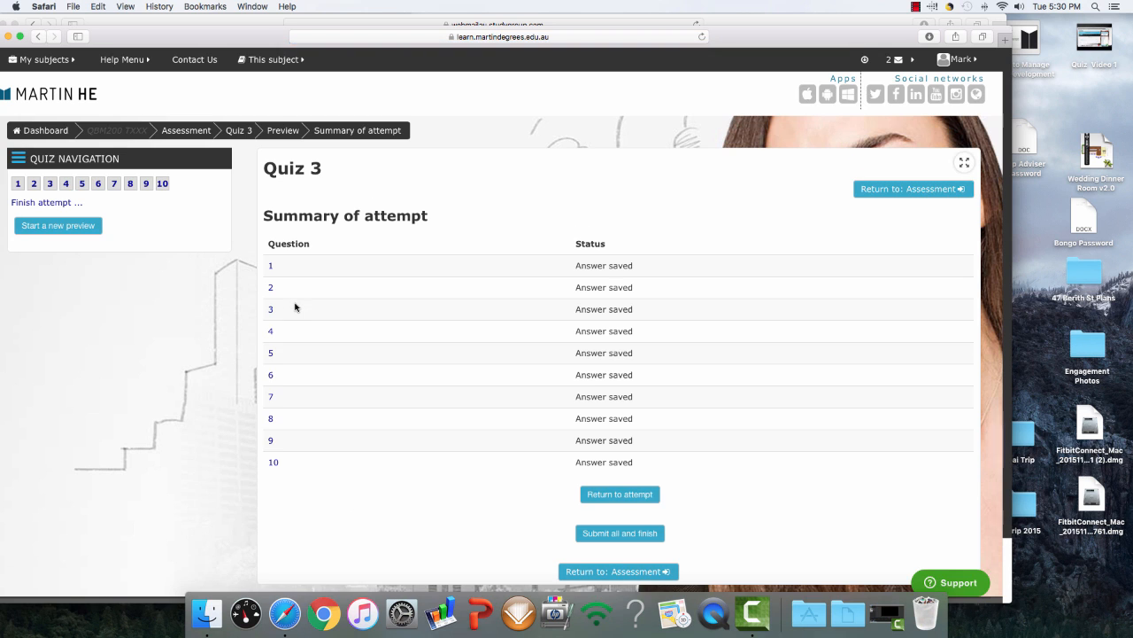
# Submit all answers of the Quiz 3 attempt and confirm finishing it
pyautogui.scroll(-3, 443, 328)
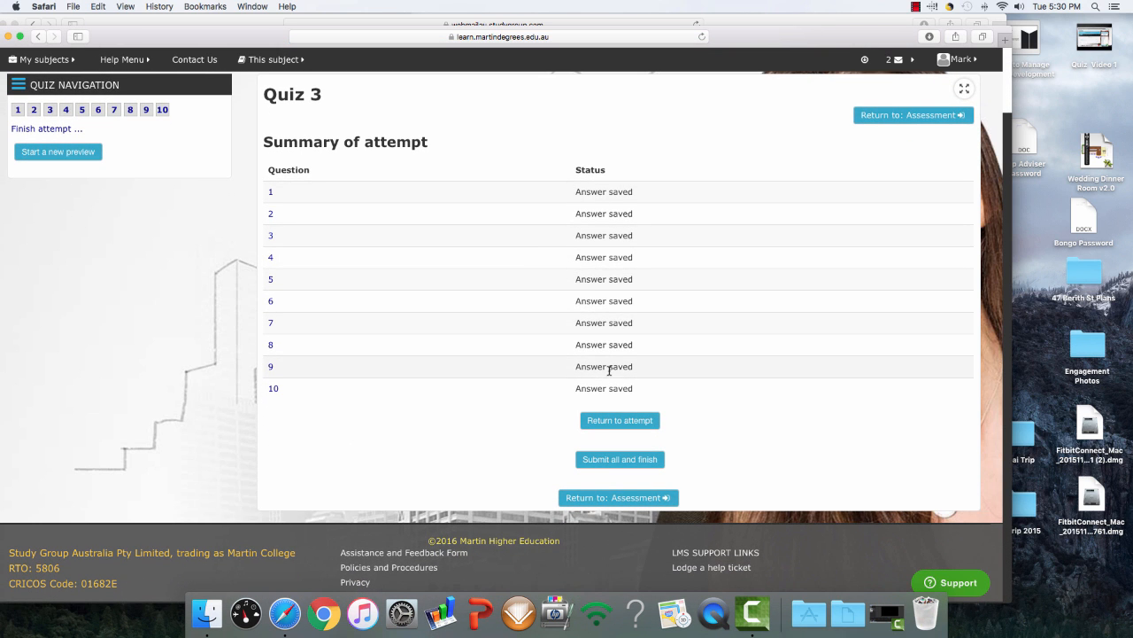
pyautogui.click(617, 465)
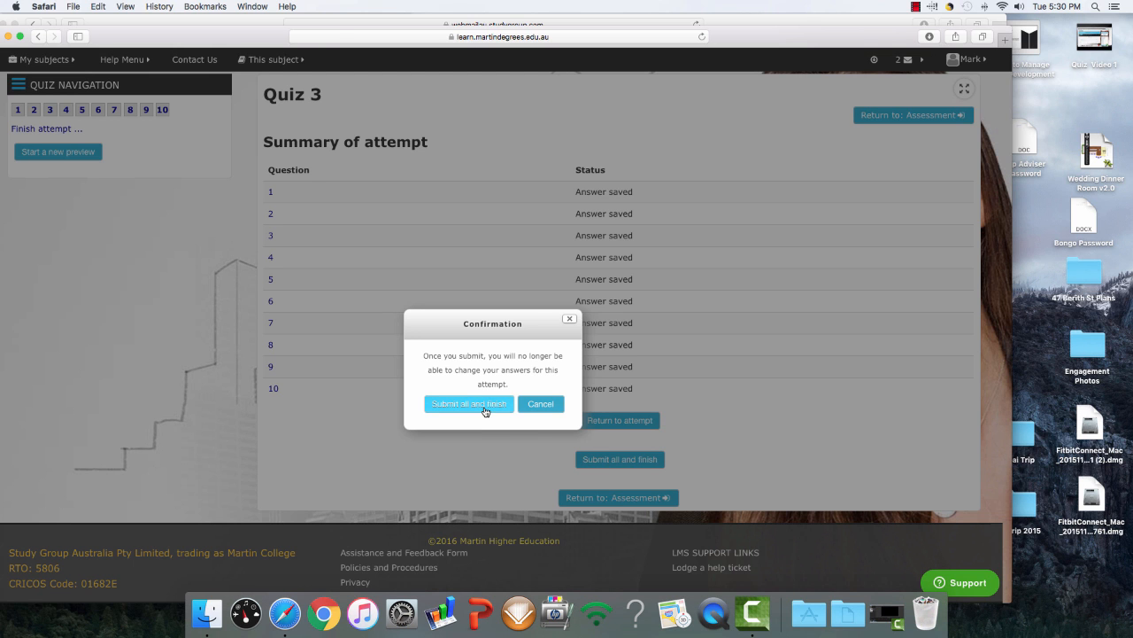
pyautogui.click(485, 409)
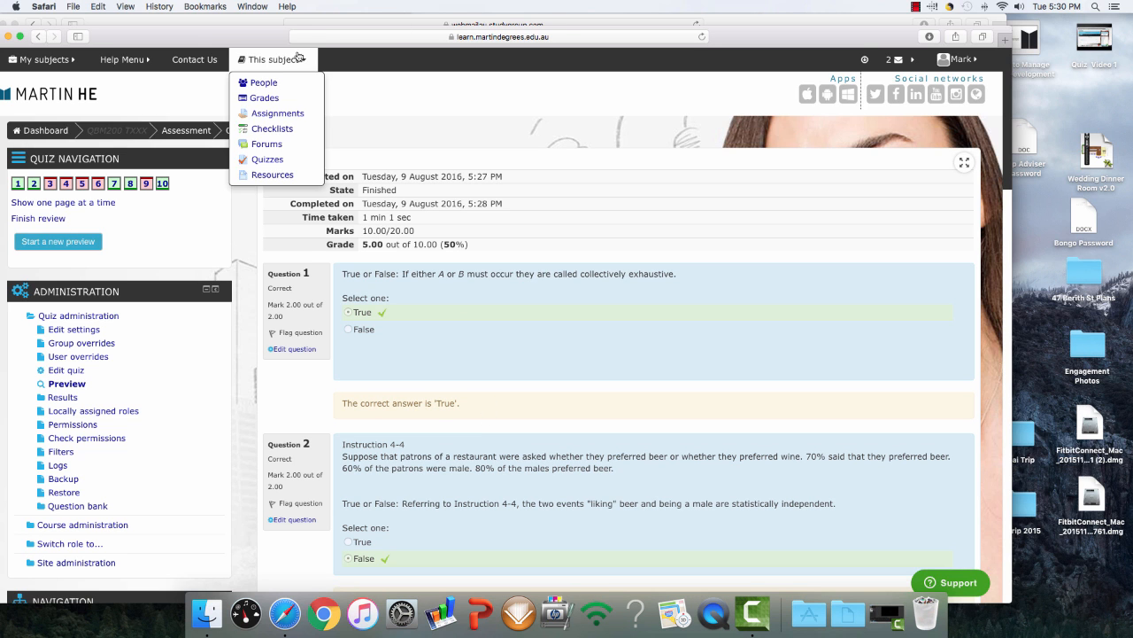
# Examine the submitted attempt's grade and the feedback shown under questions 1 and 2
pyautogui.moveTo(254, 44); pyautogui.dragTo(259, 34)
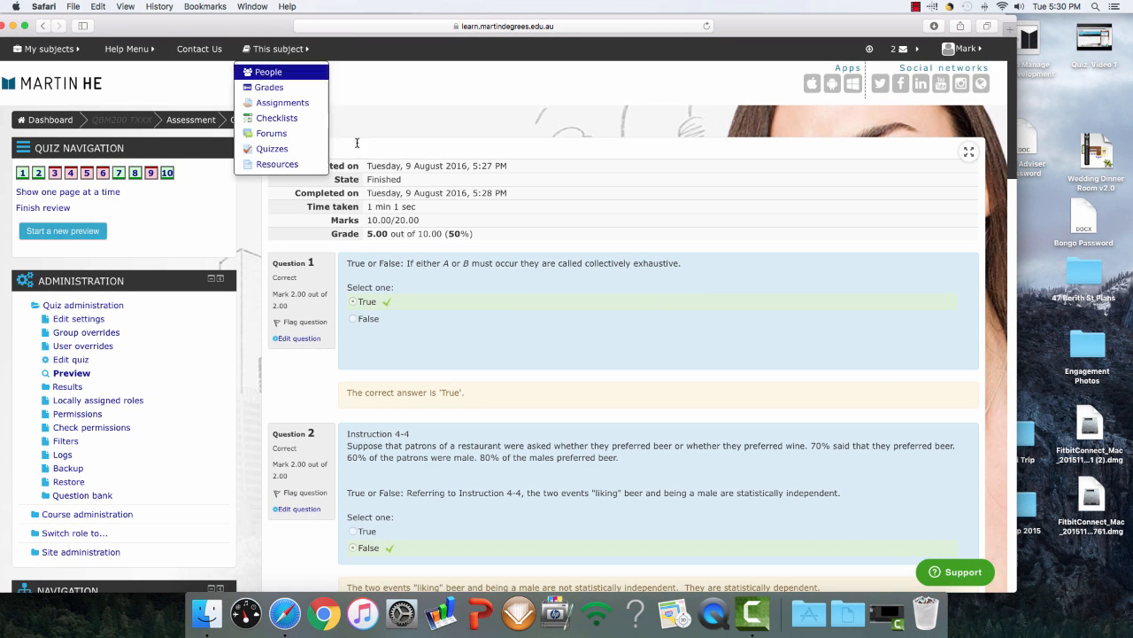
pyautogui.scroll(-2, 656, 297)
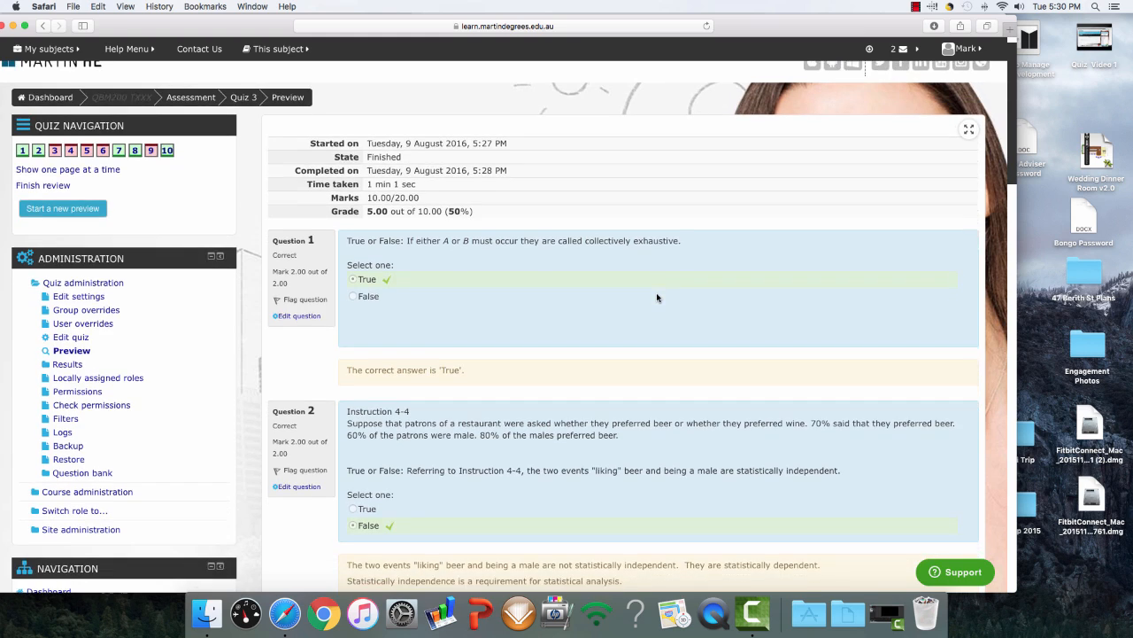
pyautogui.scroll(-2, 656, 297)
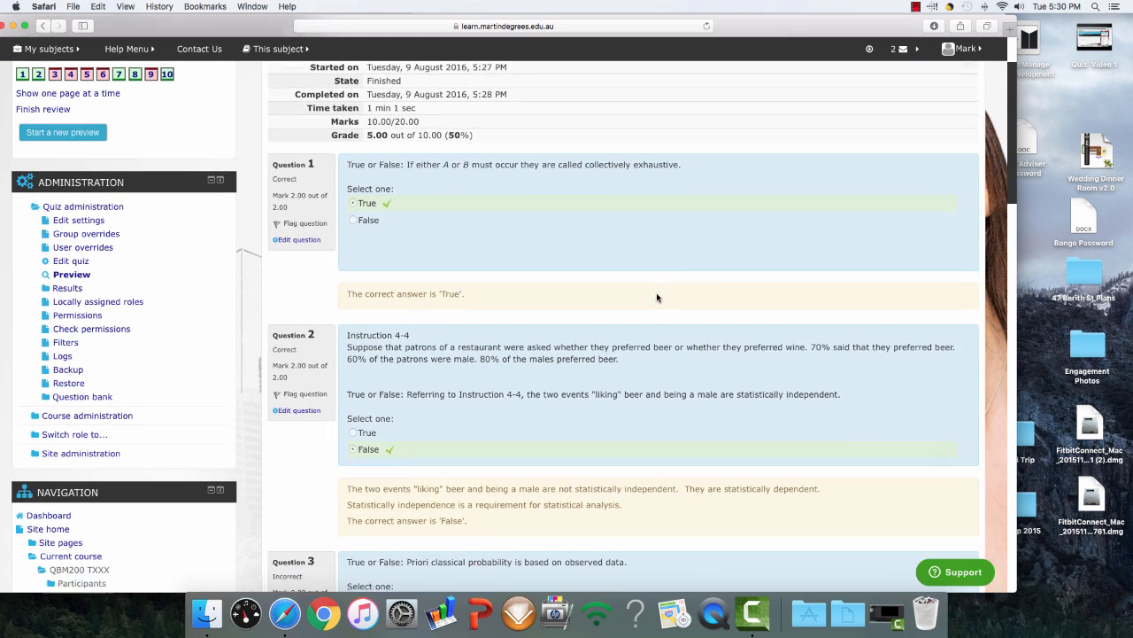
pyautogui.scroll(-1, 656, 297)
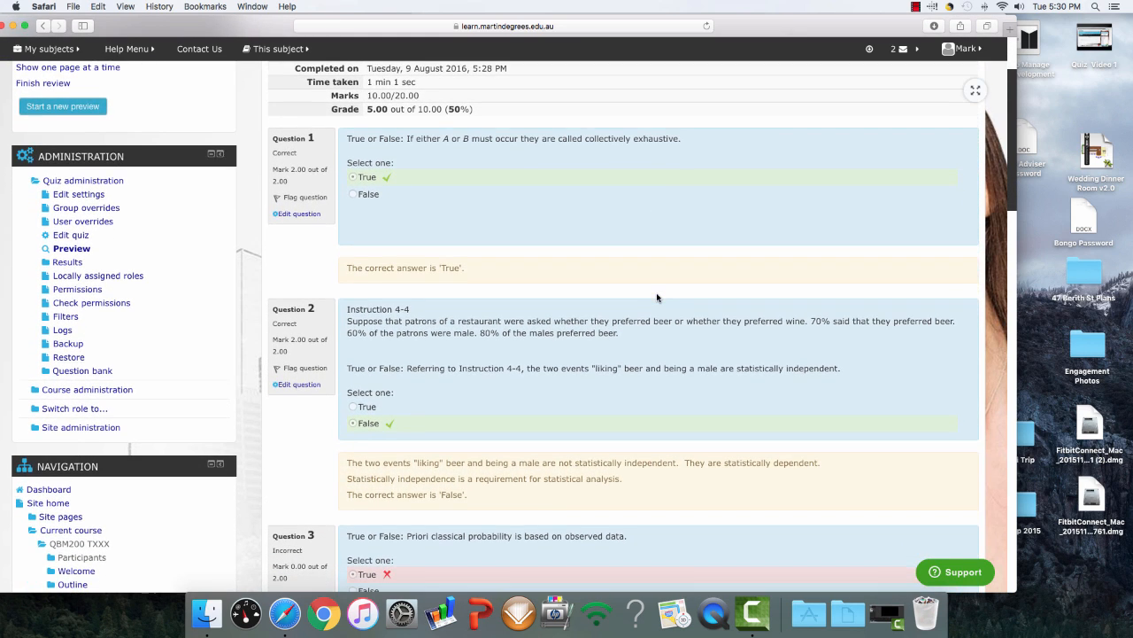
pyautogui.scroll(-2, 657, 298)
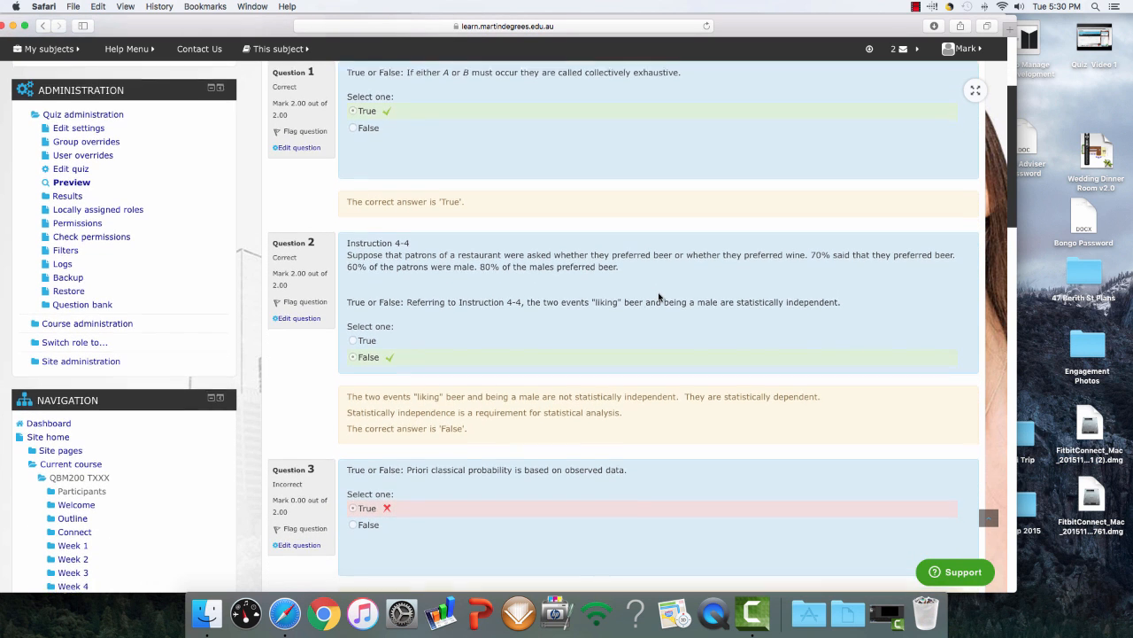
pyautogui.scroll(-1, 658, 296)
pyautogui.scroll(-1, 658, 293)
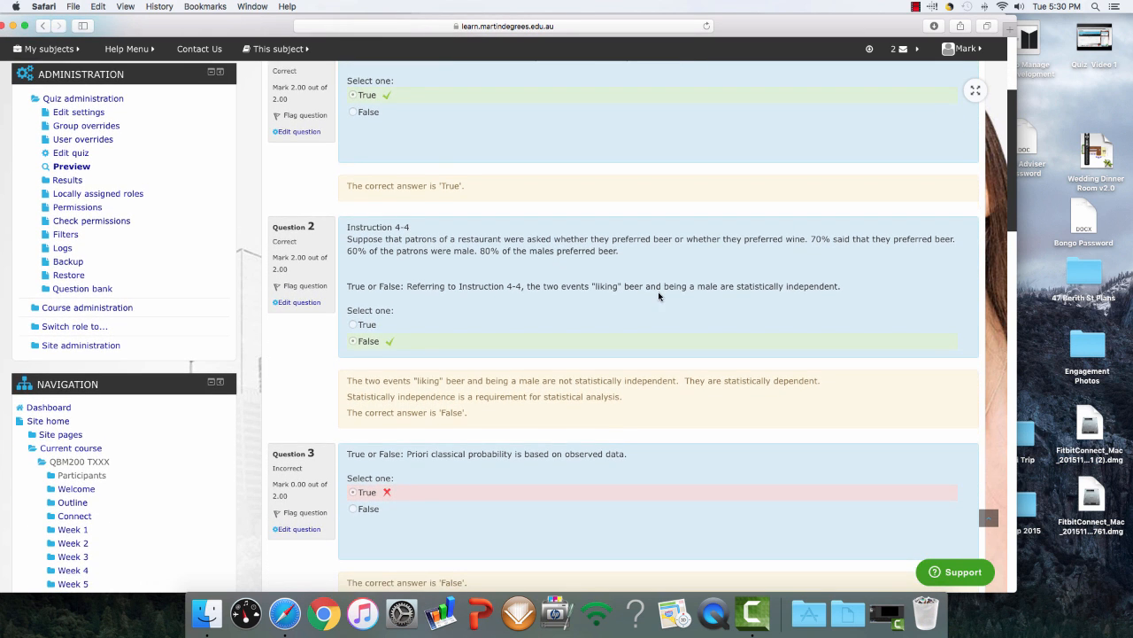
pyautogui.scroll(-3, 659, 296)
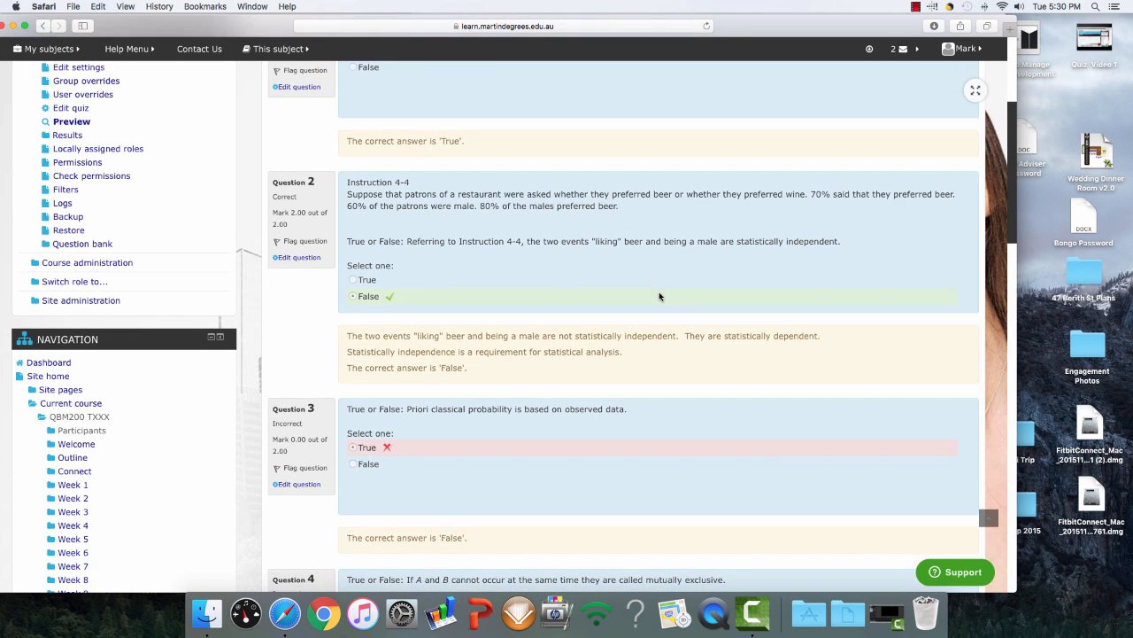
pyautogui.scroll(-1, 659, 297)
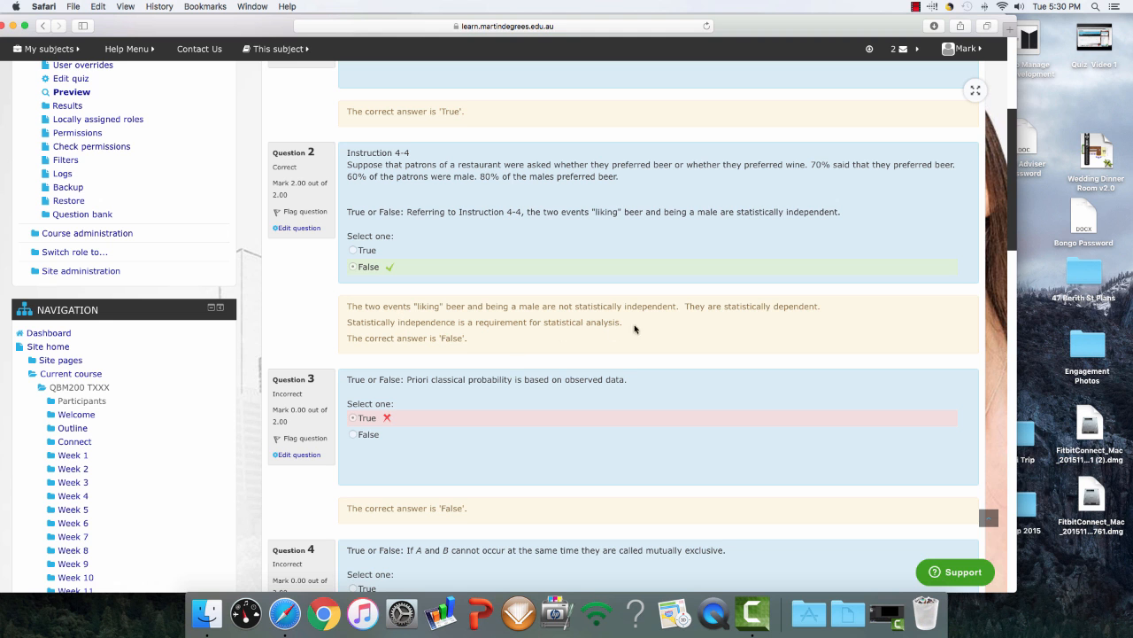
# Review the feedback and correct answers under the remaining questions, including question 6, and recheck the first two questions
pyautogui.scroll(-5, 554, 340)
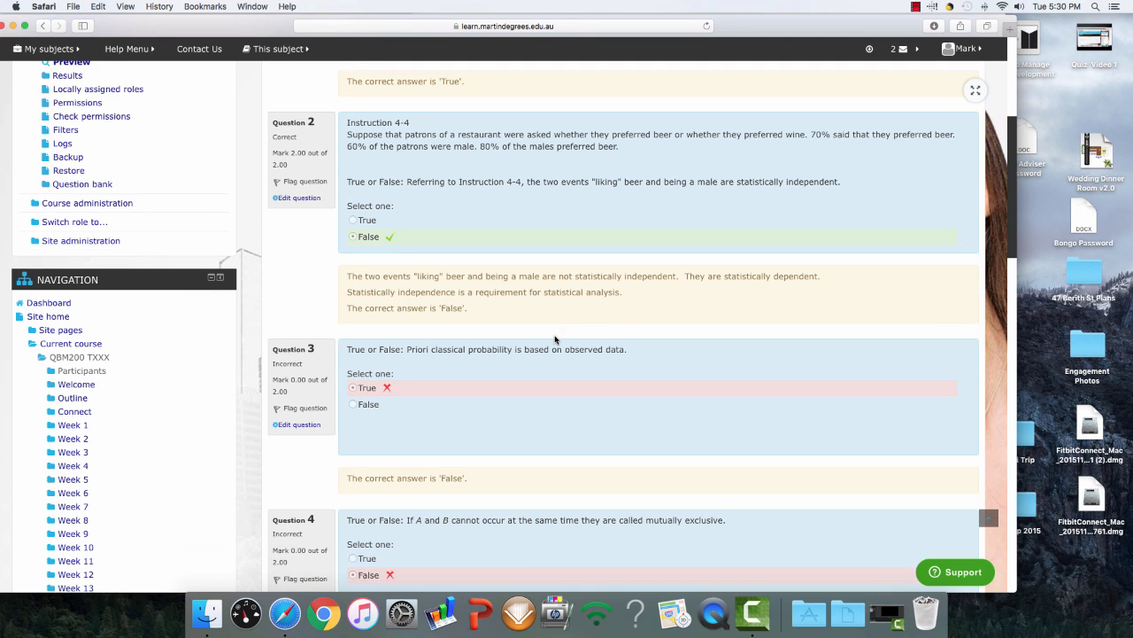
pyautogui.scroll(-6, 561, 329)
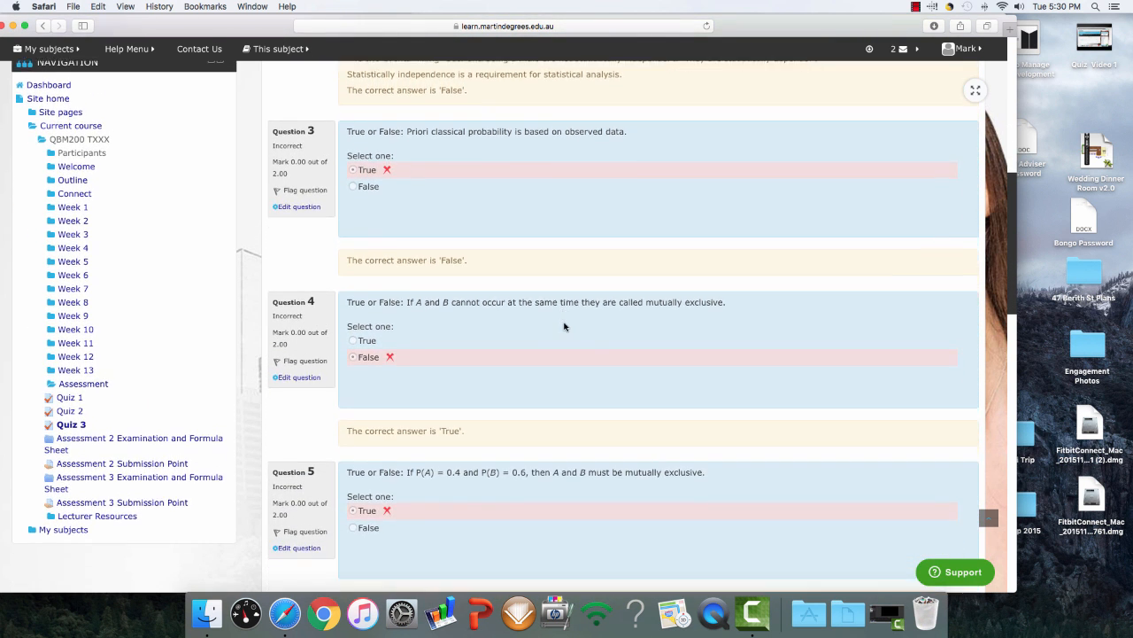
pyautogui.scroll(-2, 566, 324)
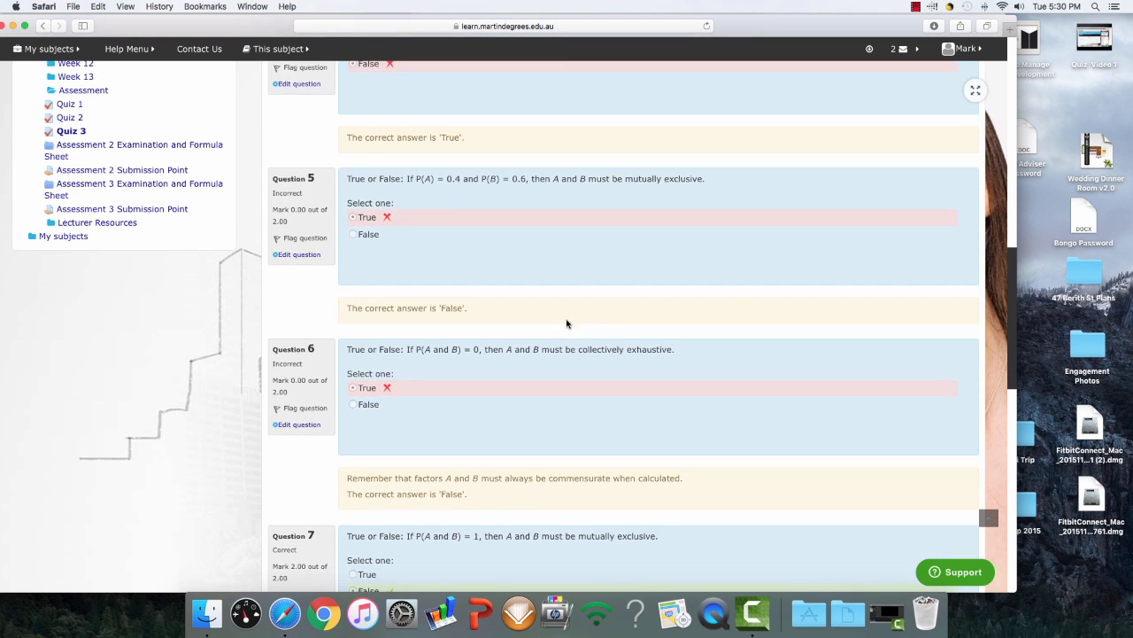
pyautogui.scroll(-3, 568, 320)
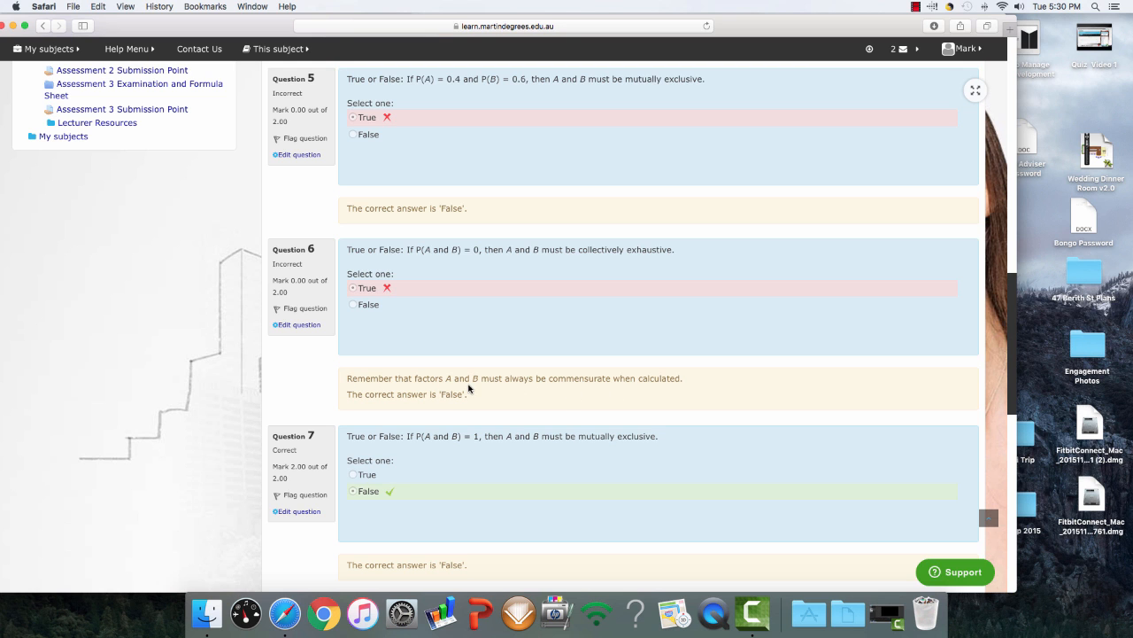
pyautogui.scroll(-5, 469, 387)
pyautogui.scroll(-5, 470, 381)
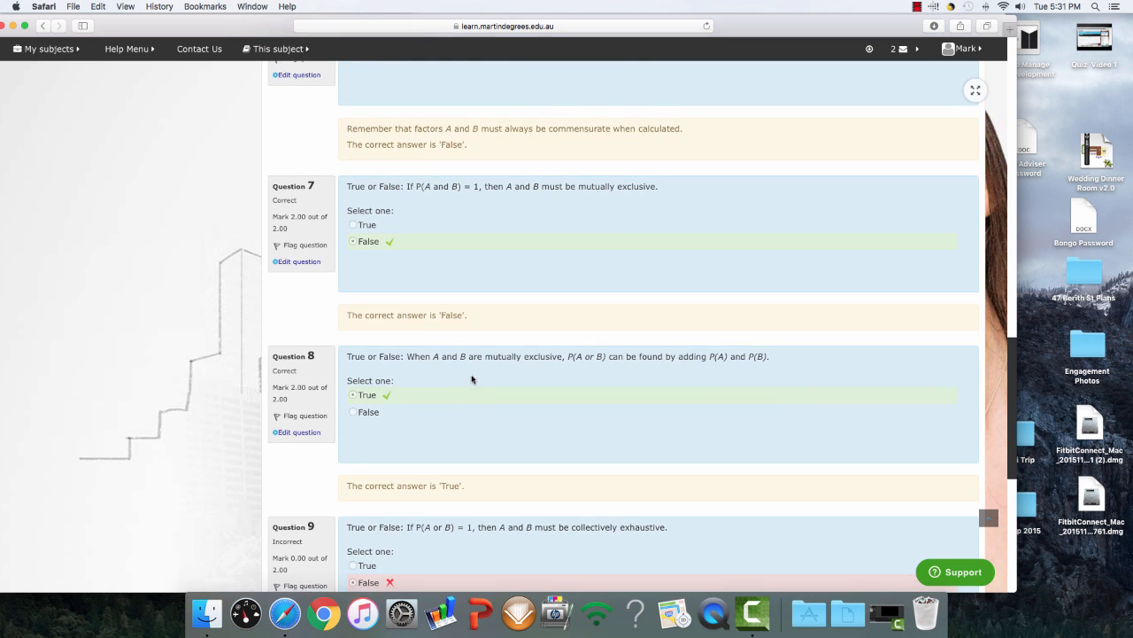
pyautogui.scroll(-5, 474, 376)
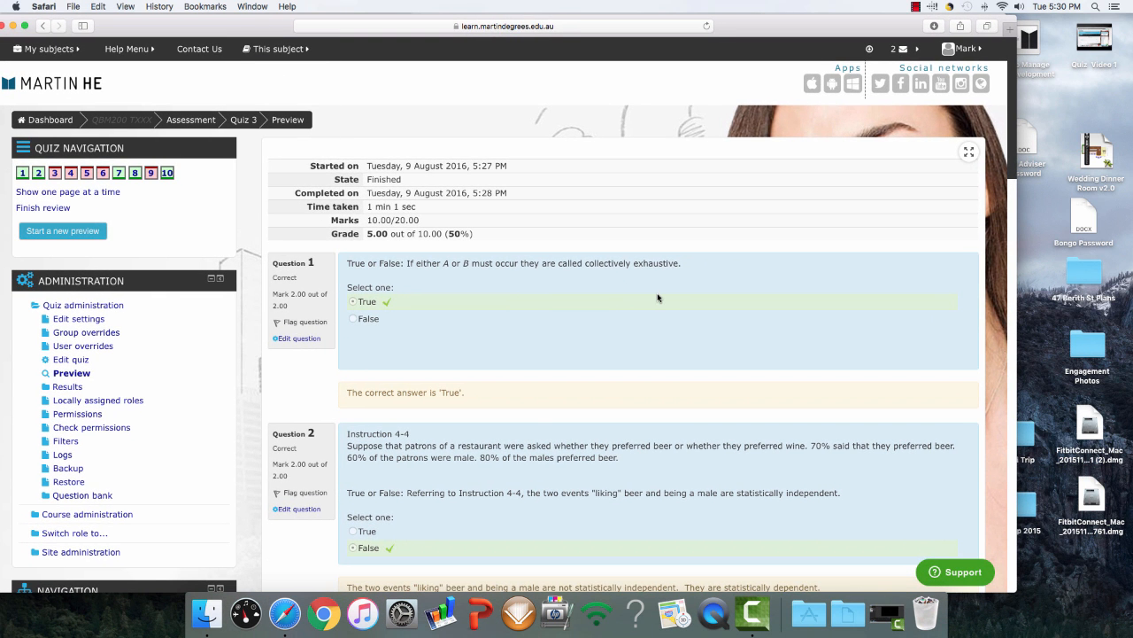
pyautogui.scroll(-2, 657, 297)
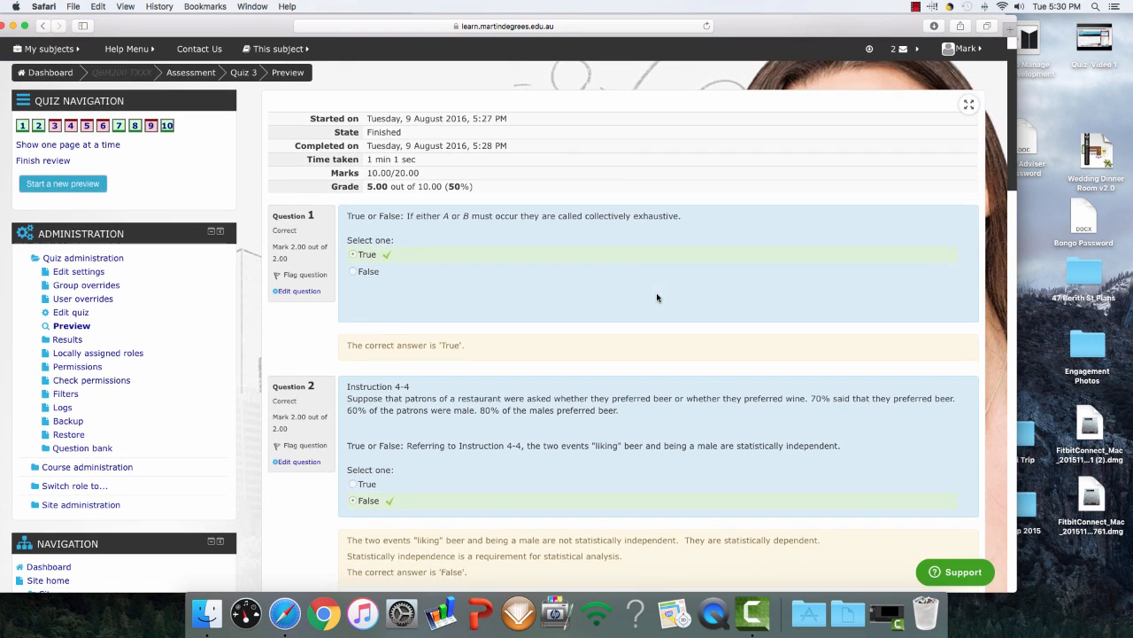
pyautogui.scroll(-2, 657, 297)
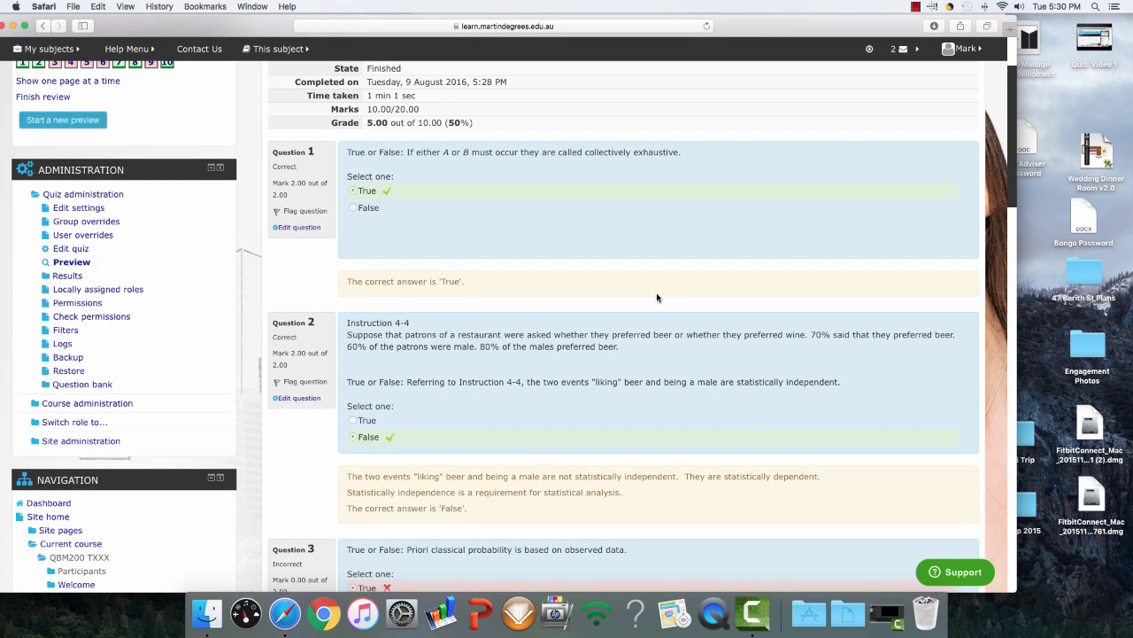
# Examine the feedback and correct answers under questions 1 to 10 of the attempt review, especially questions 2, 6 and 10
pyautogui.scroll(-1, 657, 297)
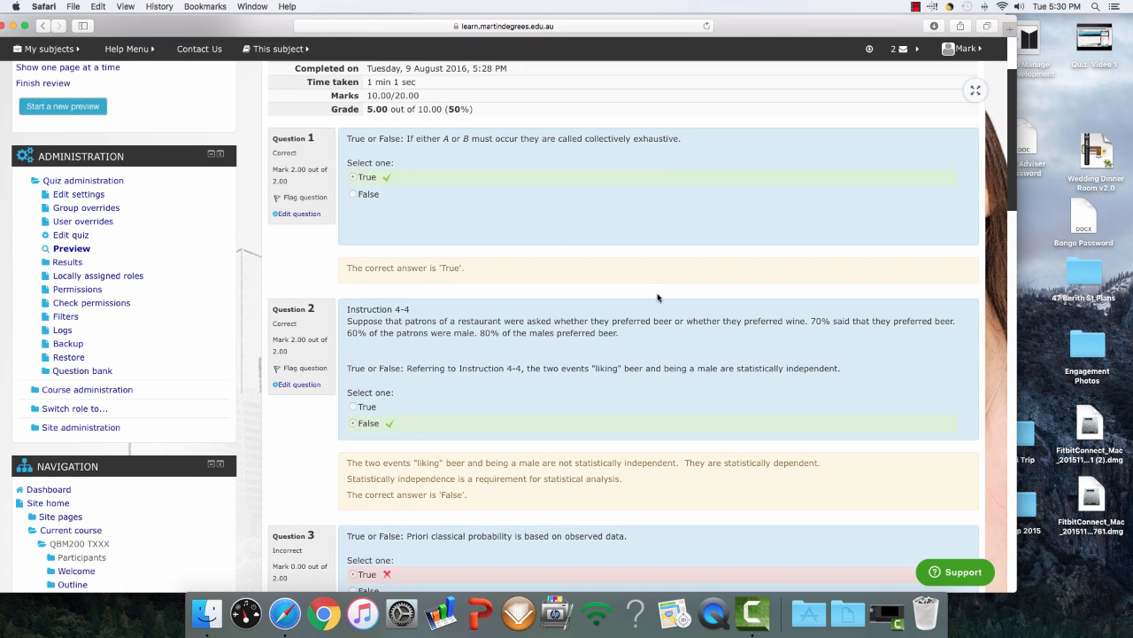
pyautogui.scroll(-2, 657, 297)
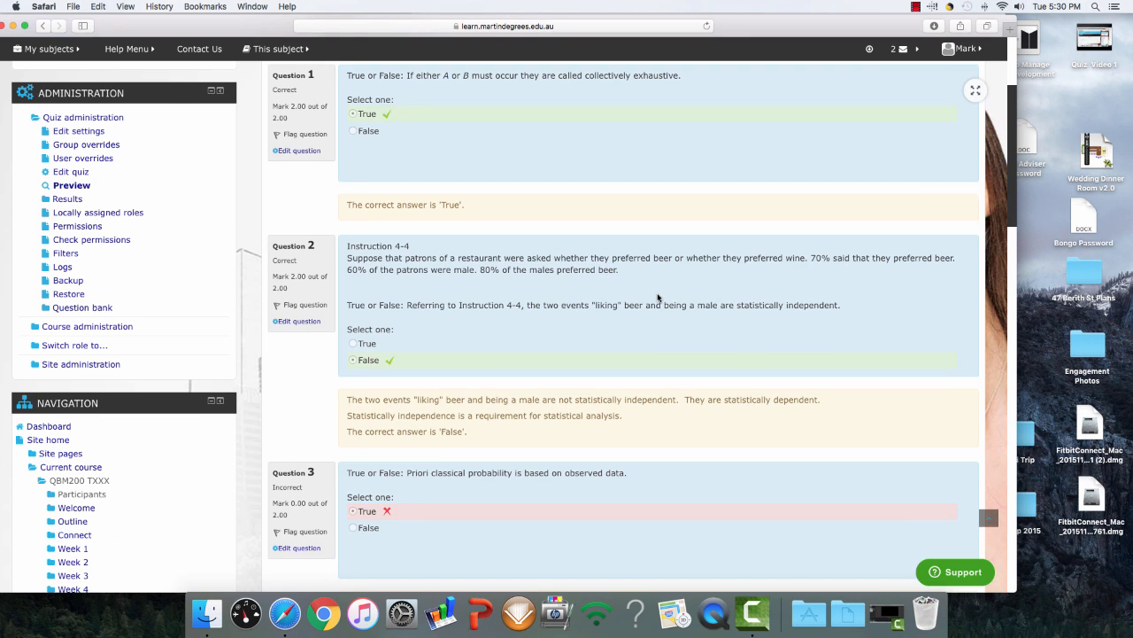
pyautogui.scroll(-1, 658, 298)
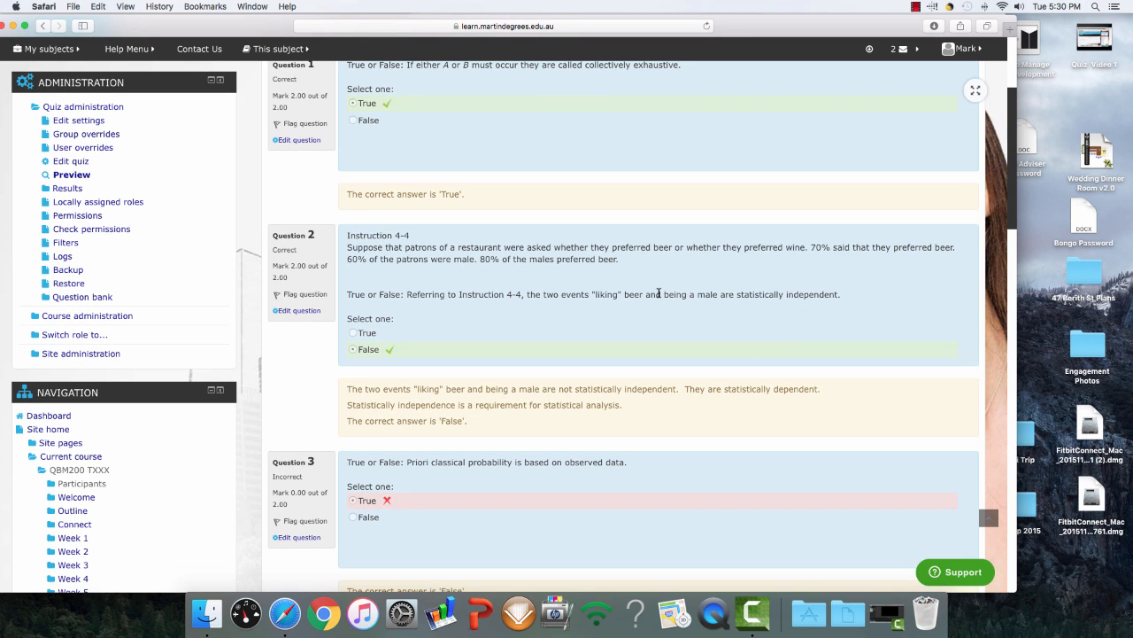
pyautogui.scroll(-1, 659, 295)
pyautogui.scroll(-4, 659, 297)
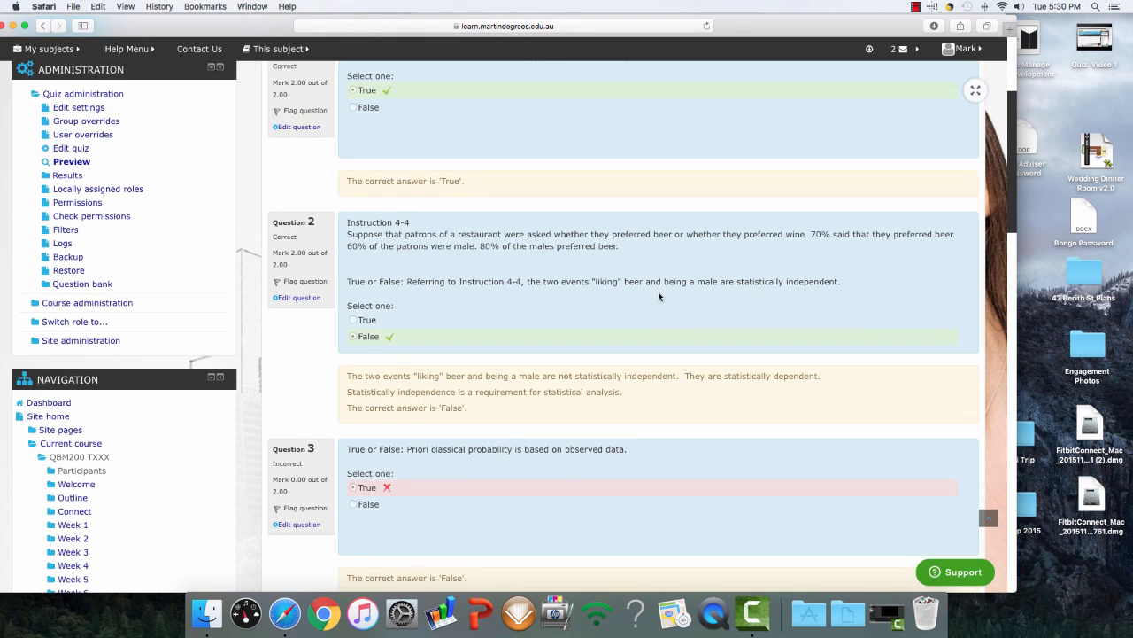
pyautogui.scroll(-3, 659, 296)
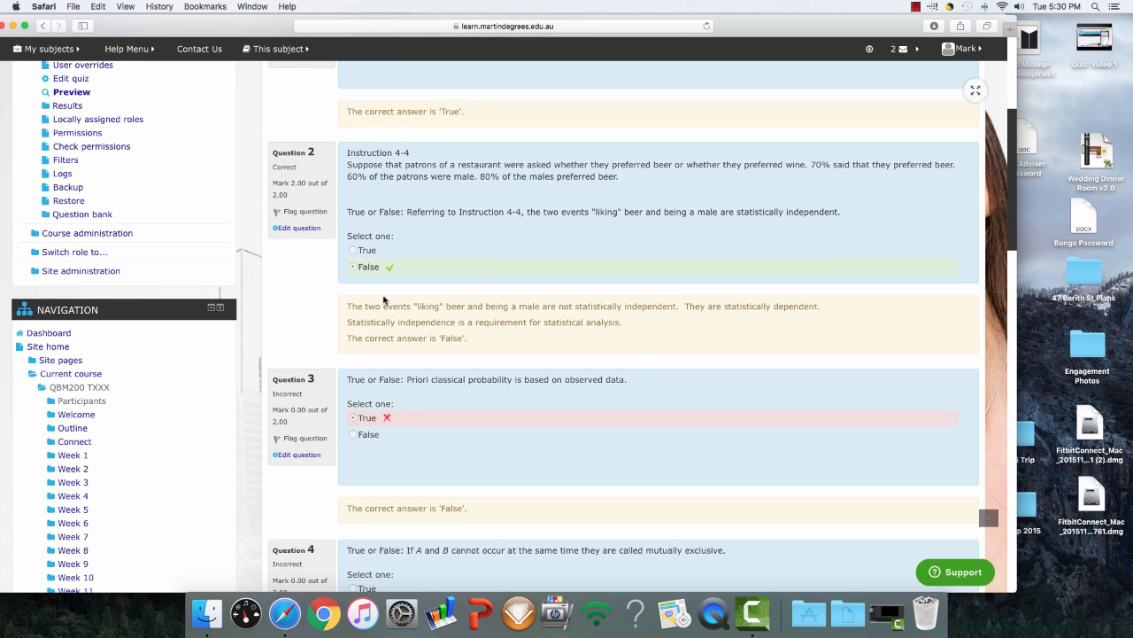
pyautogui.scroll(-20, 556, 339)
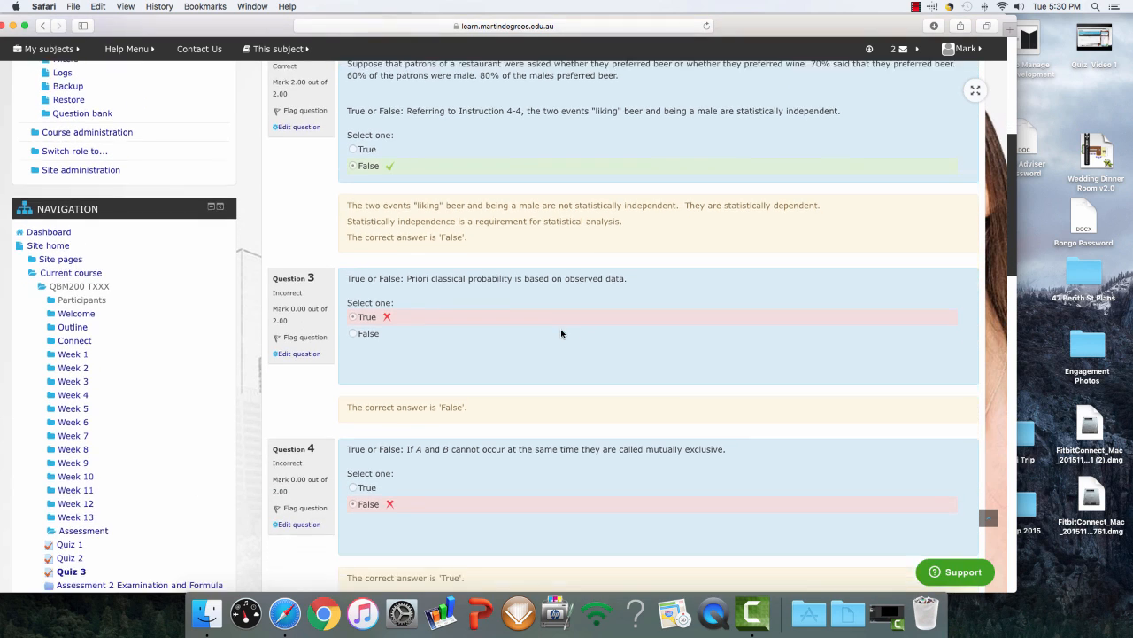
pyautogui.scroll(-20, 563, 324)
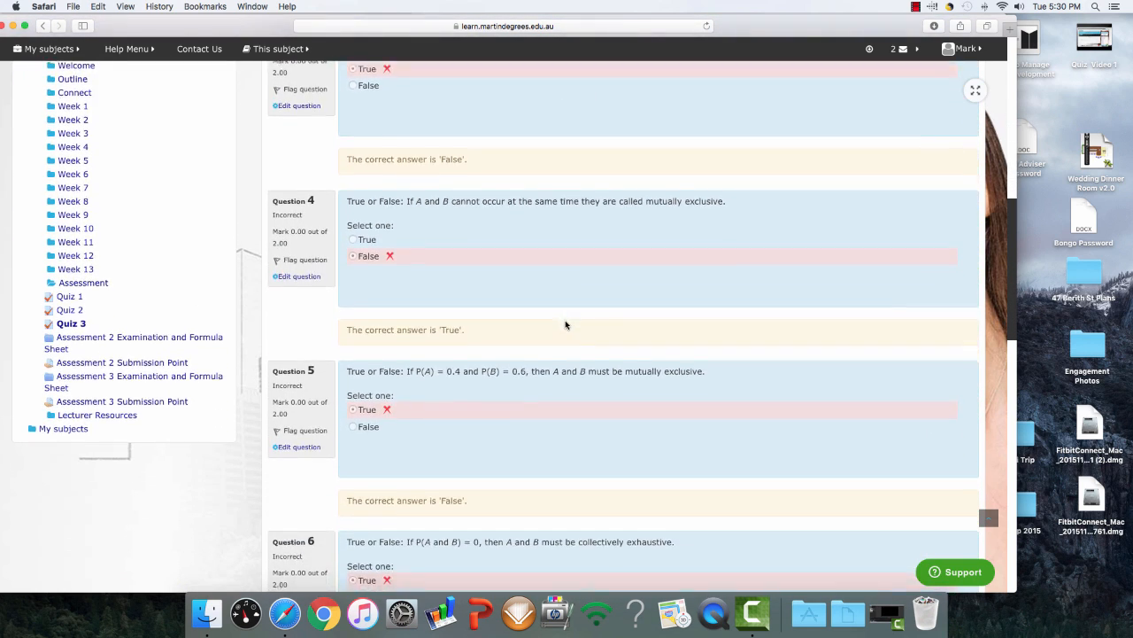
pyautogui.scroll(-3, 567, 324)
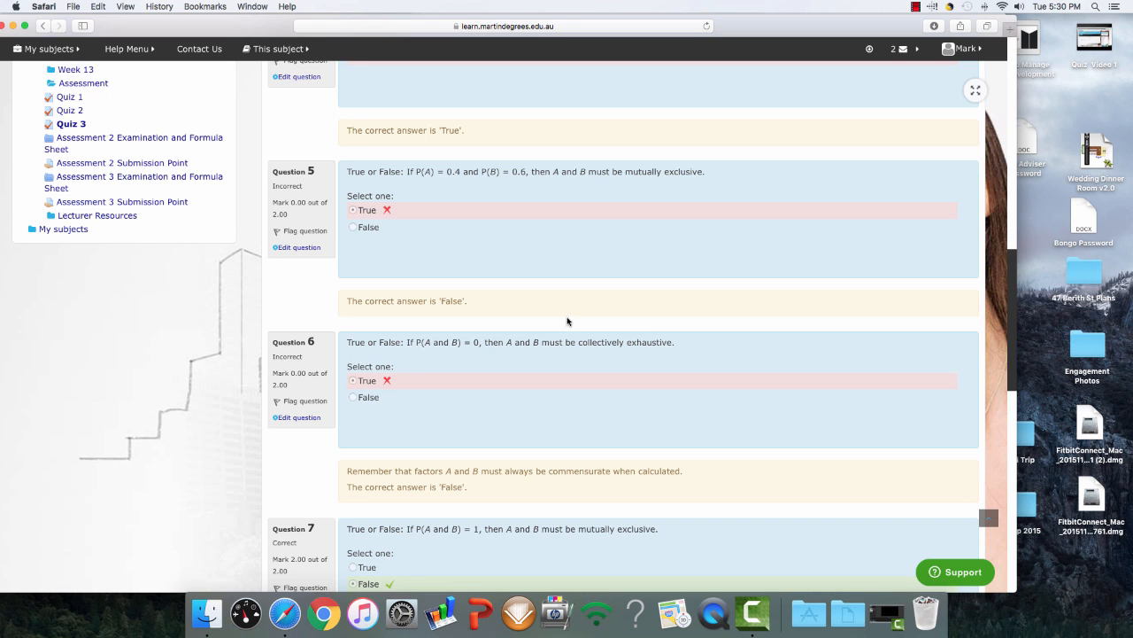
pyautogui.scroll(-7, 567, 321)
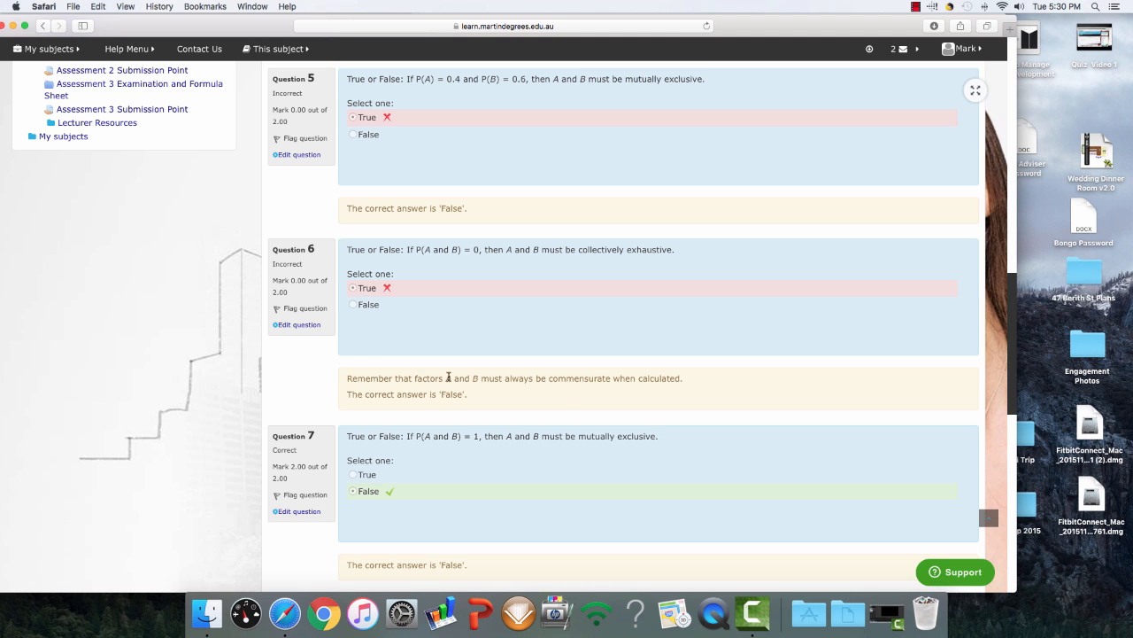
pyautogui.scroll(-18, 469, 385)
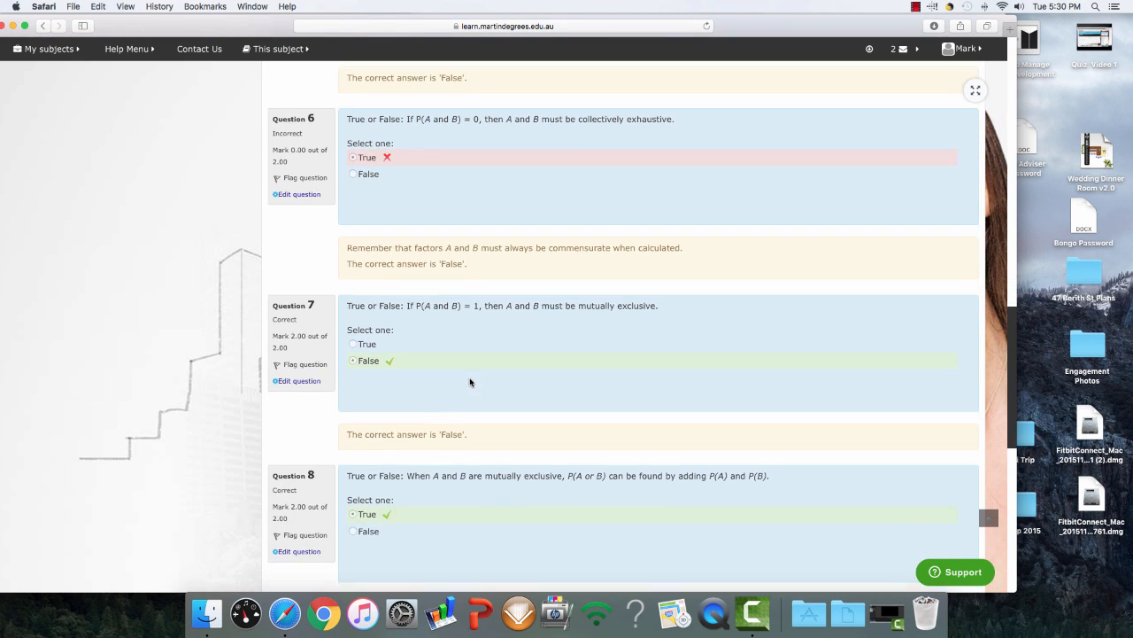
pyautogui.scroll(-20, 470, 381)
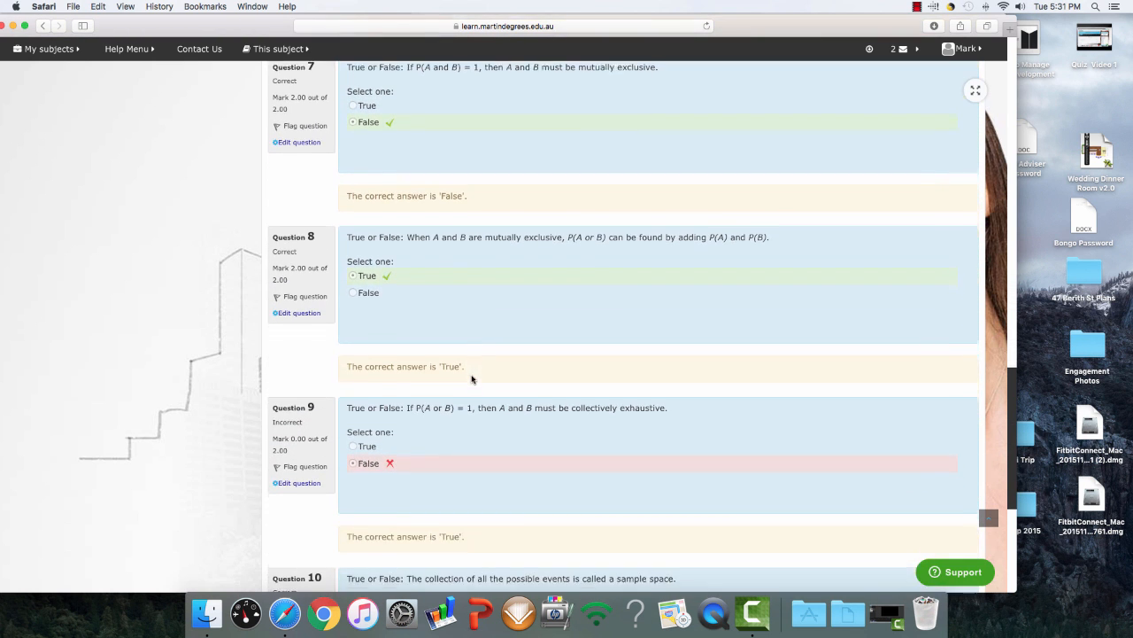
pyautogui.scroll(-5, 476, 371)
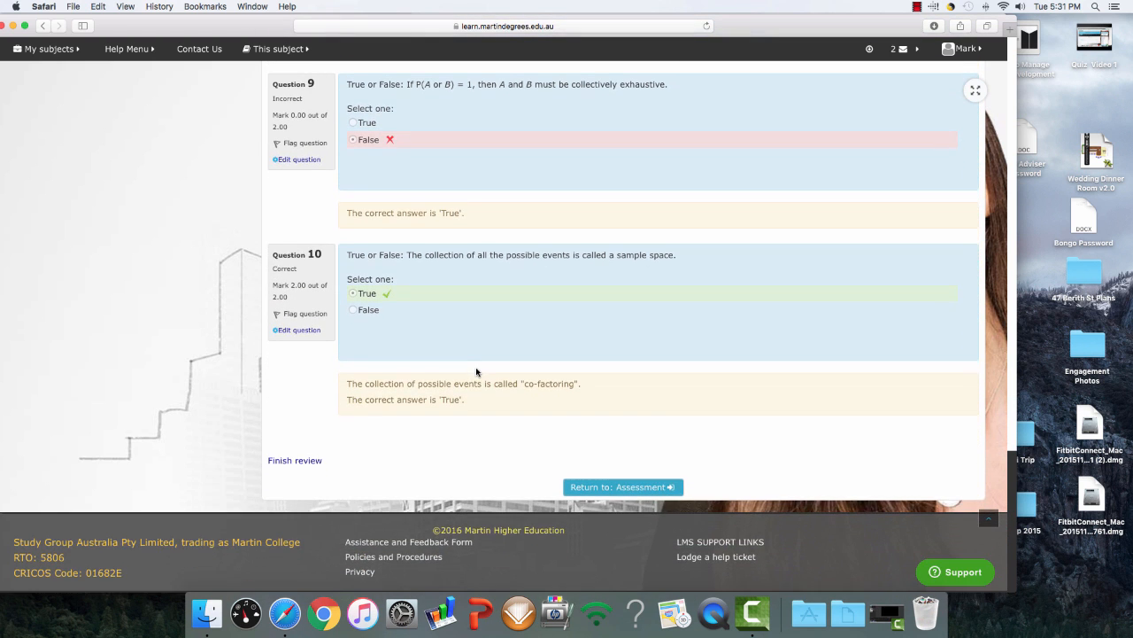
# Review question 10's feedback, go back to the attempt's grade summary, and recheck the feedback under the questions in order
pyautogui.scroll(1, 443, 365)
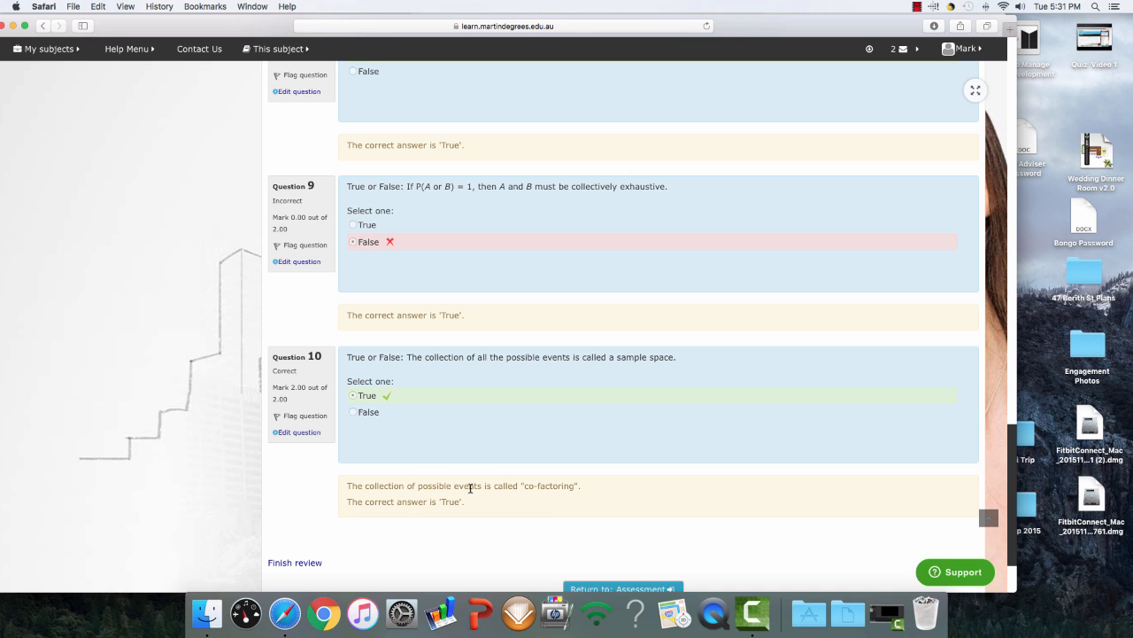
pyautogui.scroll(5, 469, 487)
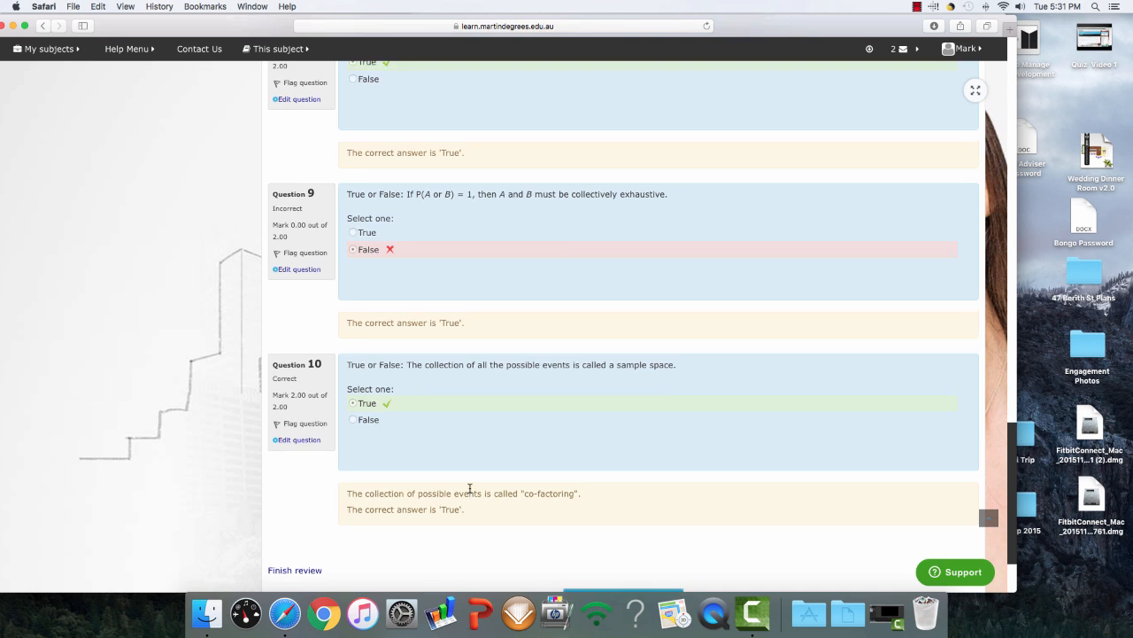
pyautogui.scroll(8, 471, 492)
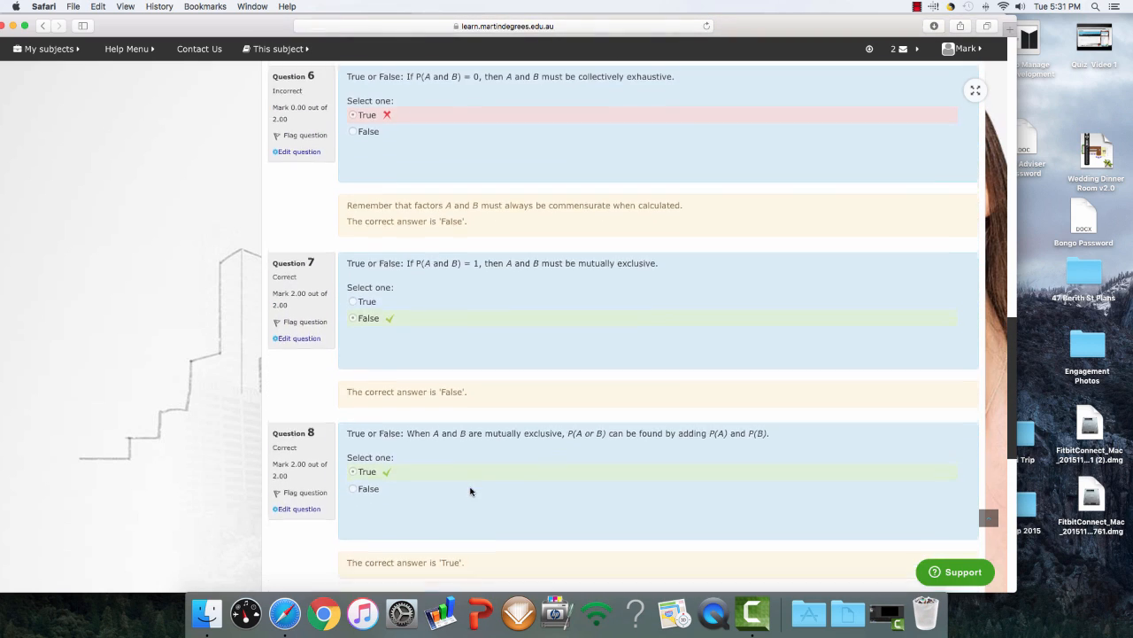
pyautogui.scroll(8, 470, 491)
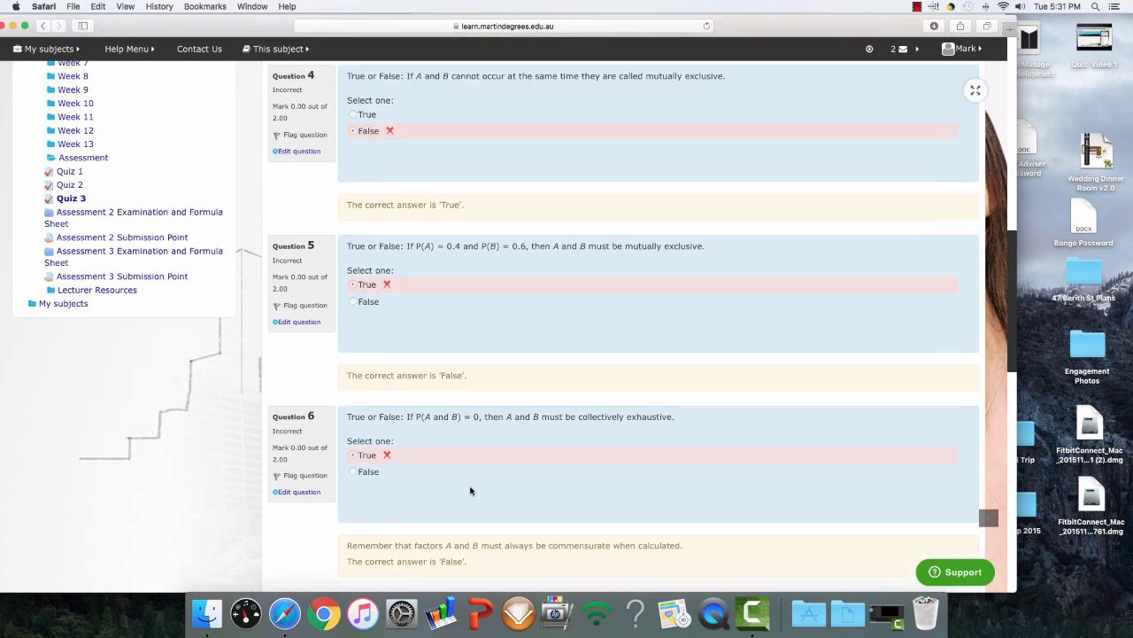
pyautogui.scroll(6, 470, 489)
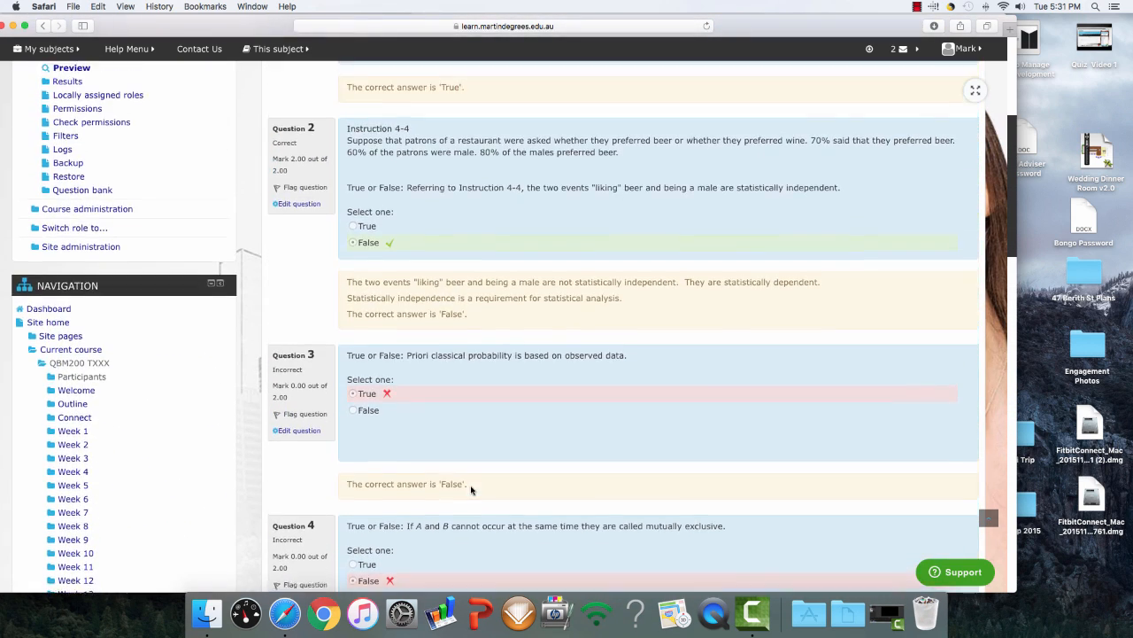
pyautogui.scroll(2, 470, 490)
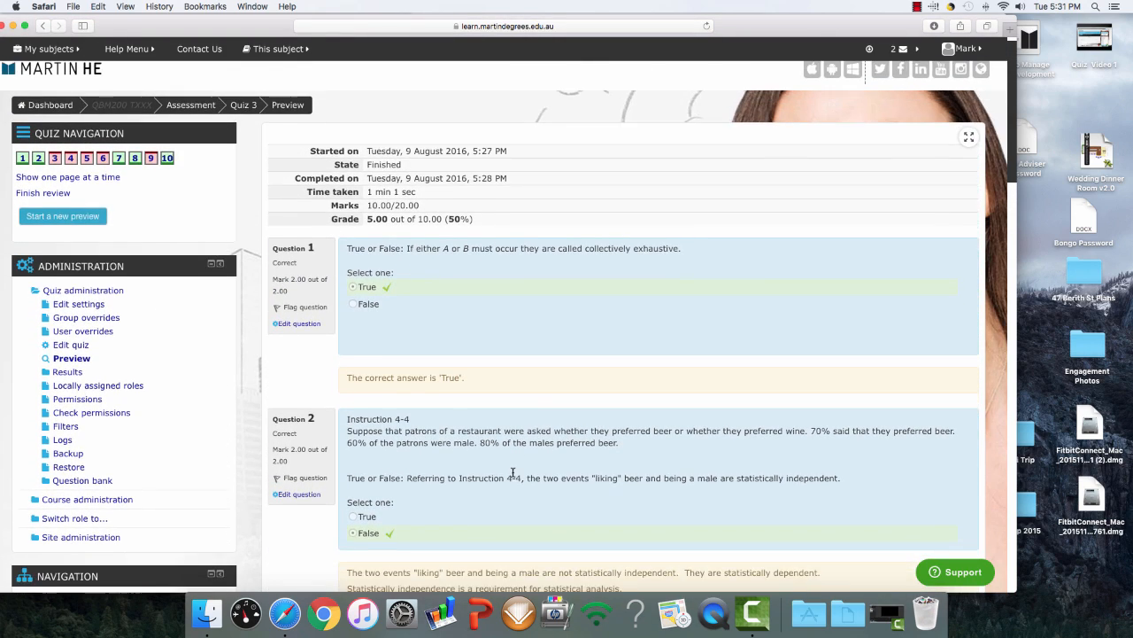
pyautogui.scroll(-2, 513, 477)
pyautogui.scroll(-7, 512, 476)
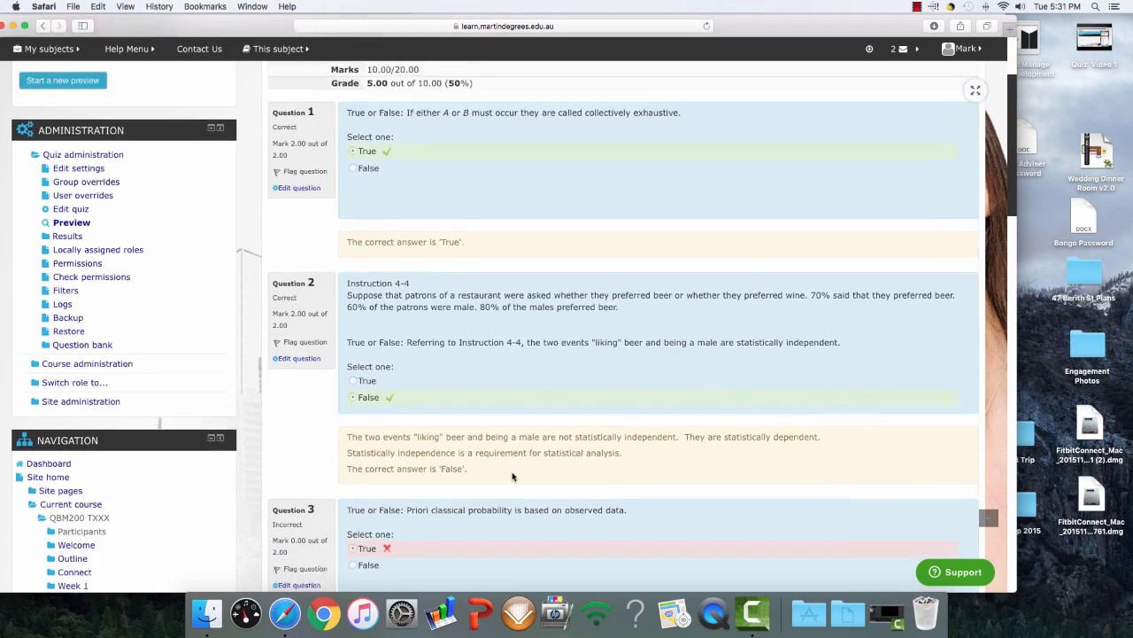
pyautogui.scroll(-8, 510, 477)
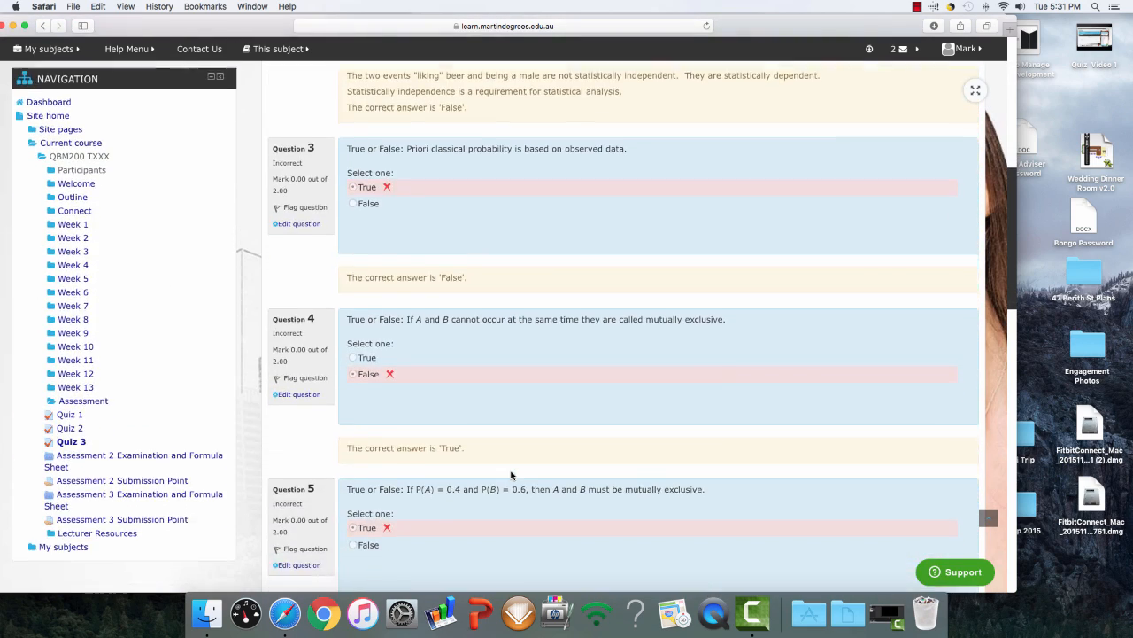
pyautogui.scroll(-6, 508, 470)
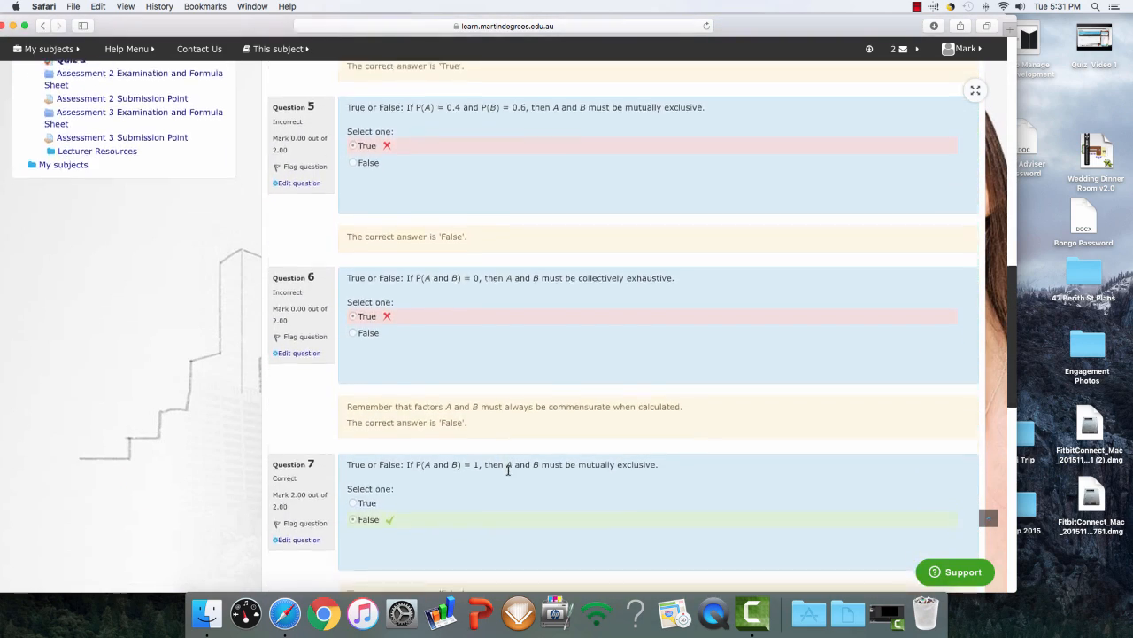
pyautogui.scroll(-3, 507, 474)
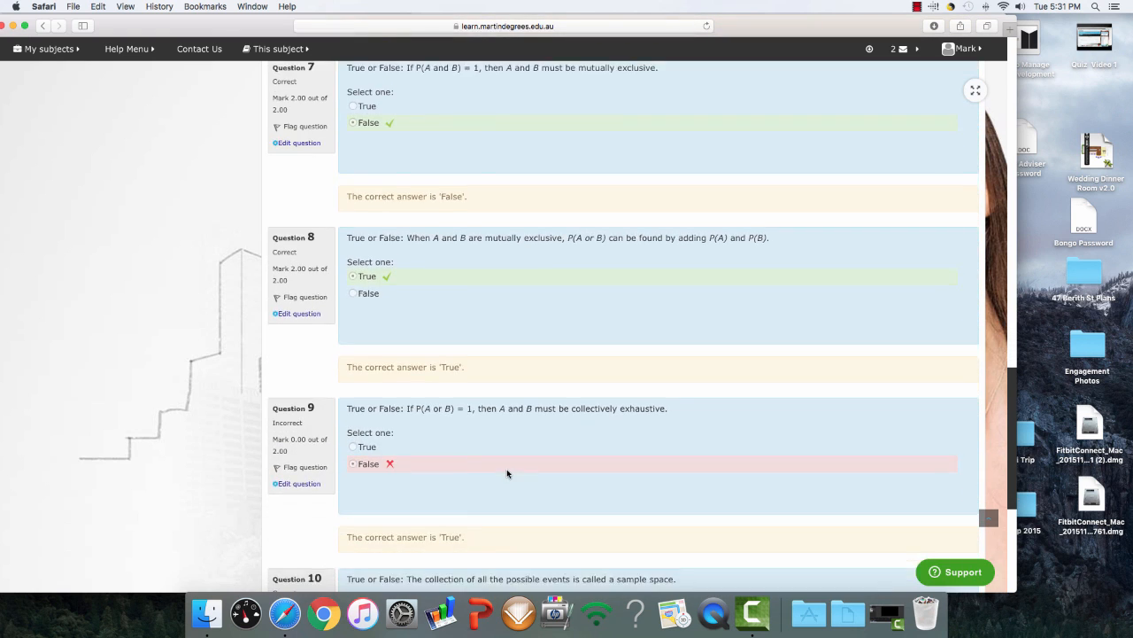